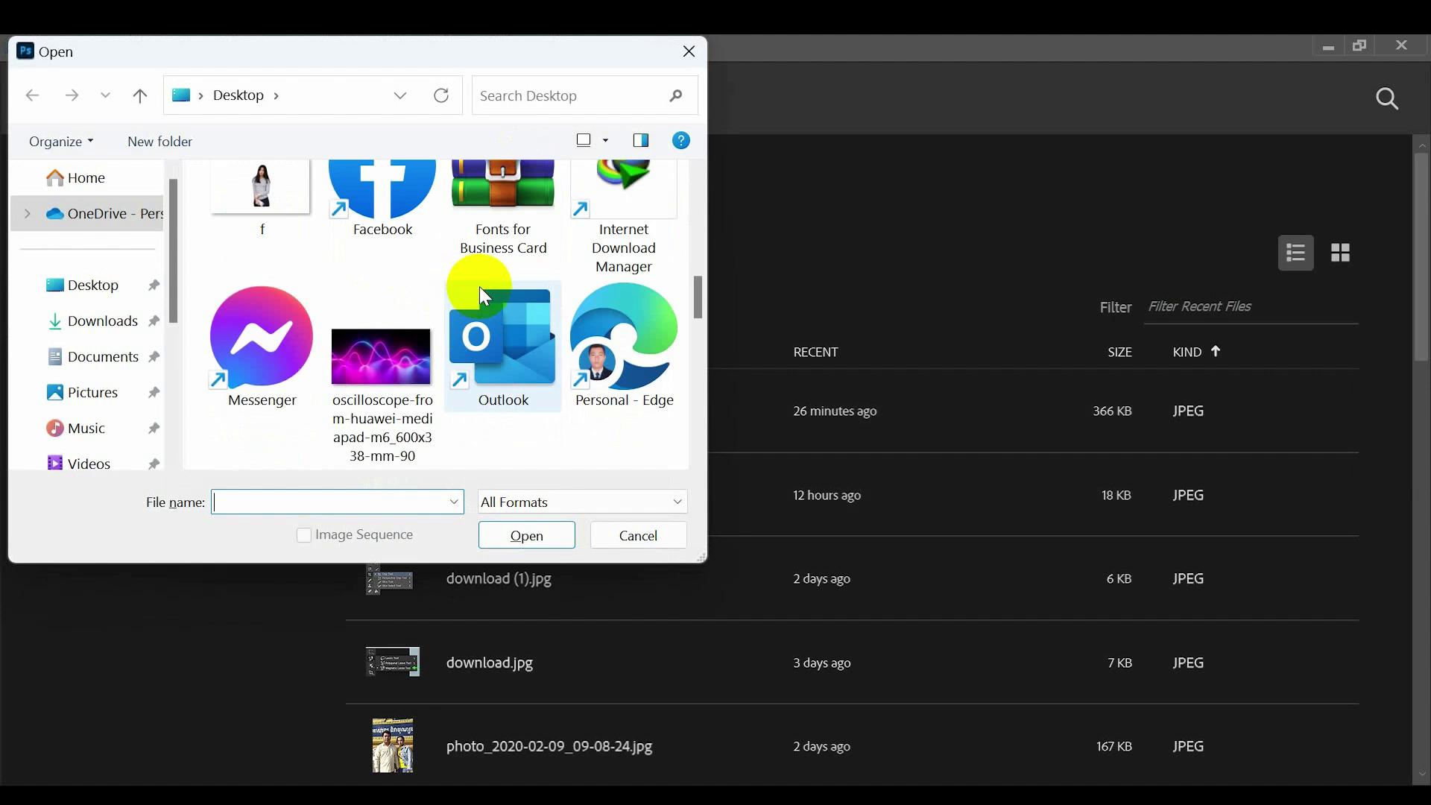
Open the R.jpg city landscape image from the Desktop folder
{"action": "scroll", "coordinate": [503, 310], "scroll_direction": "up", "scroll_amount": 5}
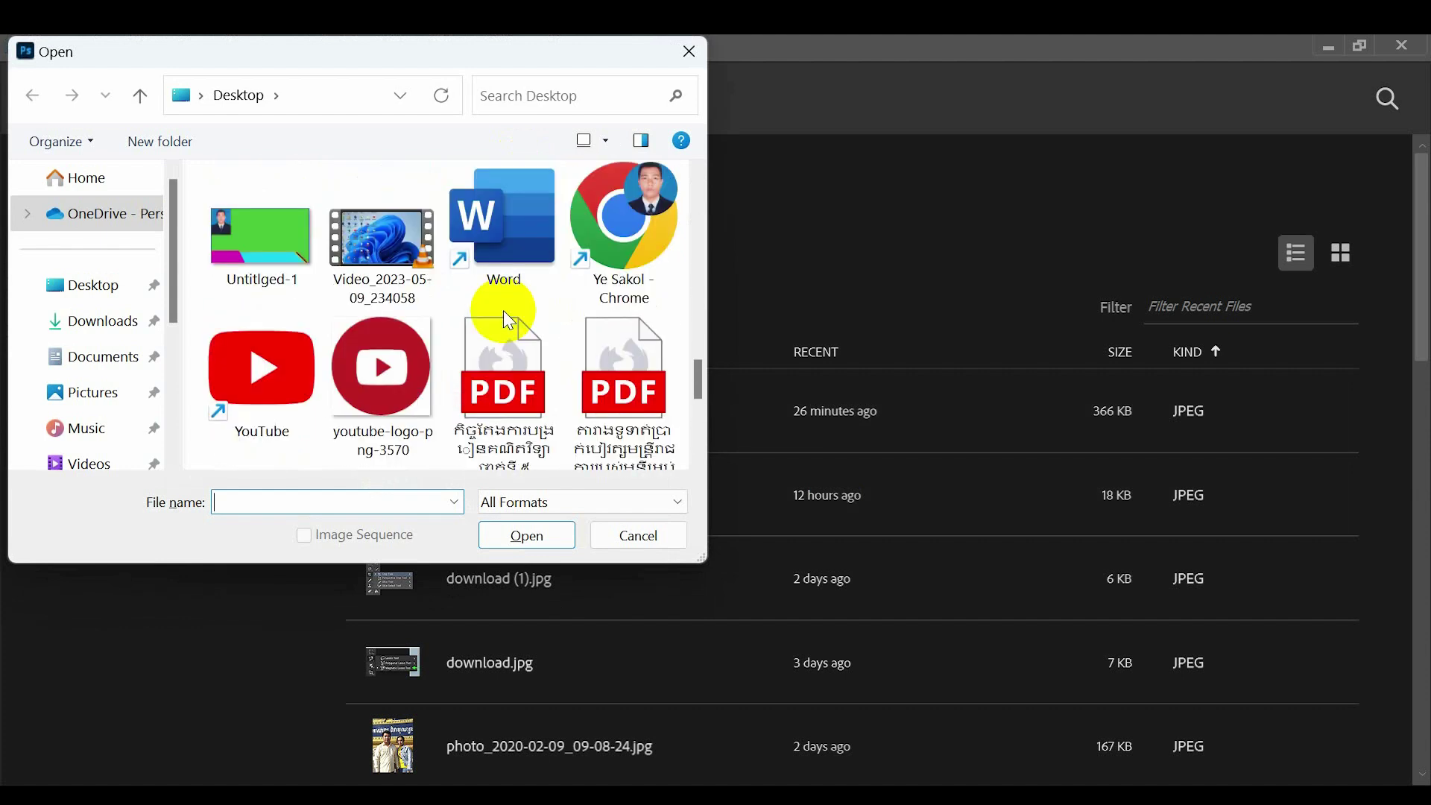
{"action": "double_click", "coordinate": [275, 253]}
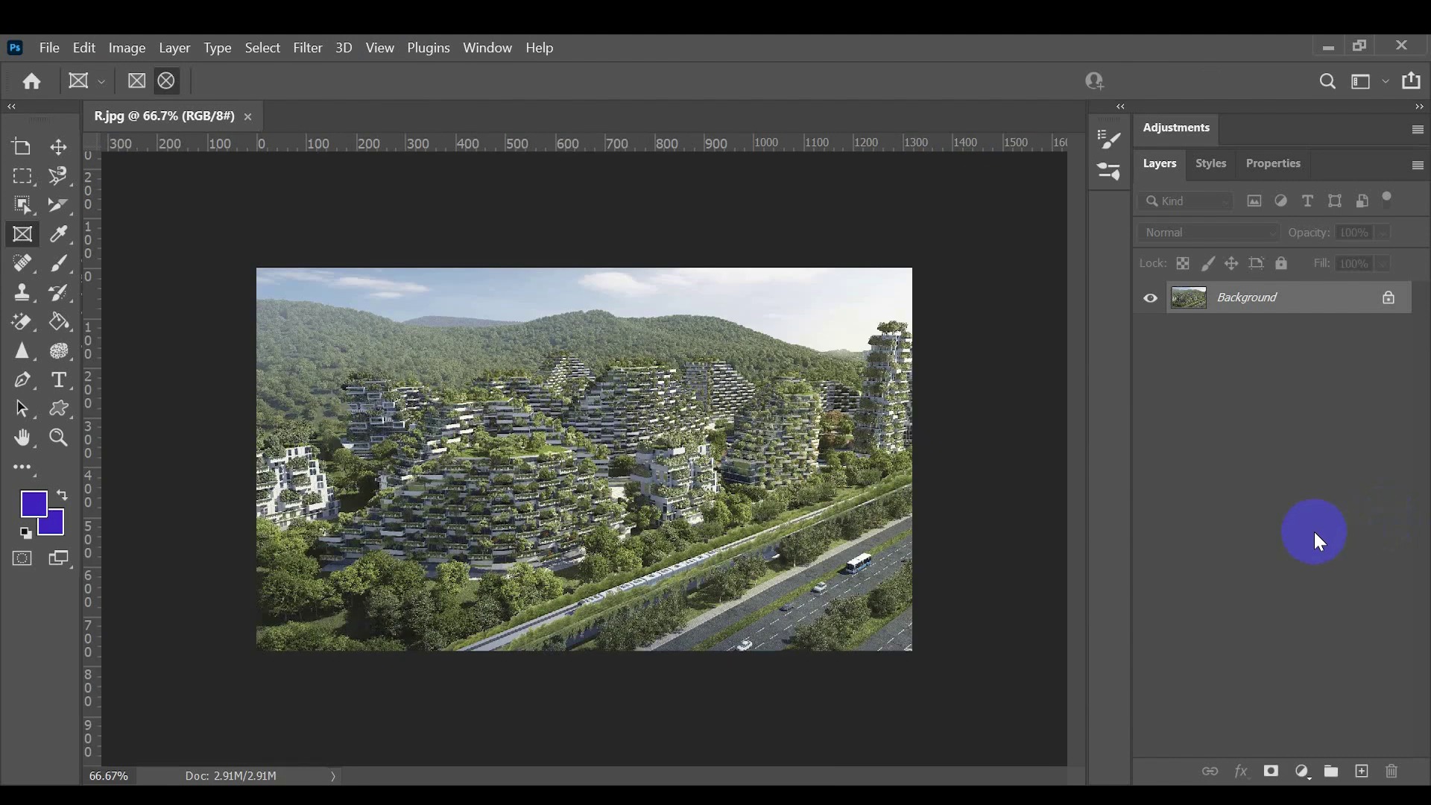
{"action": "left_click", "coordinate": [693, 300]}
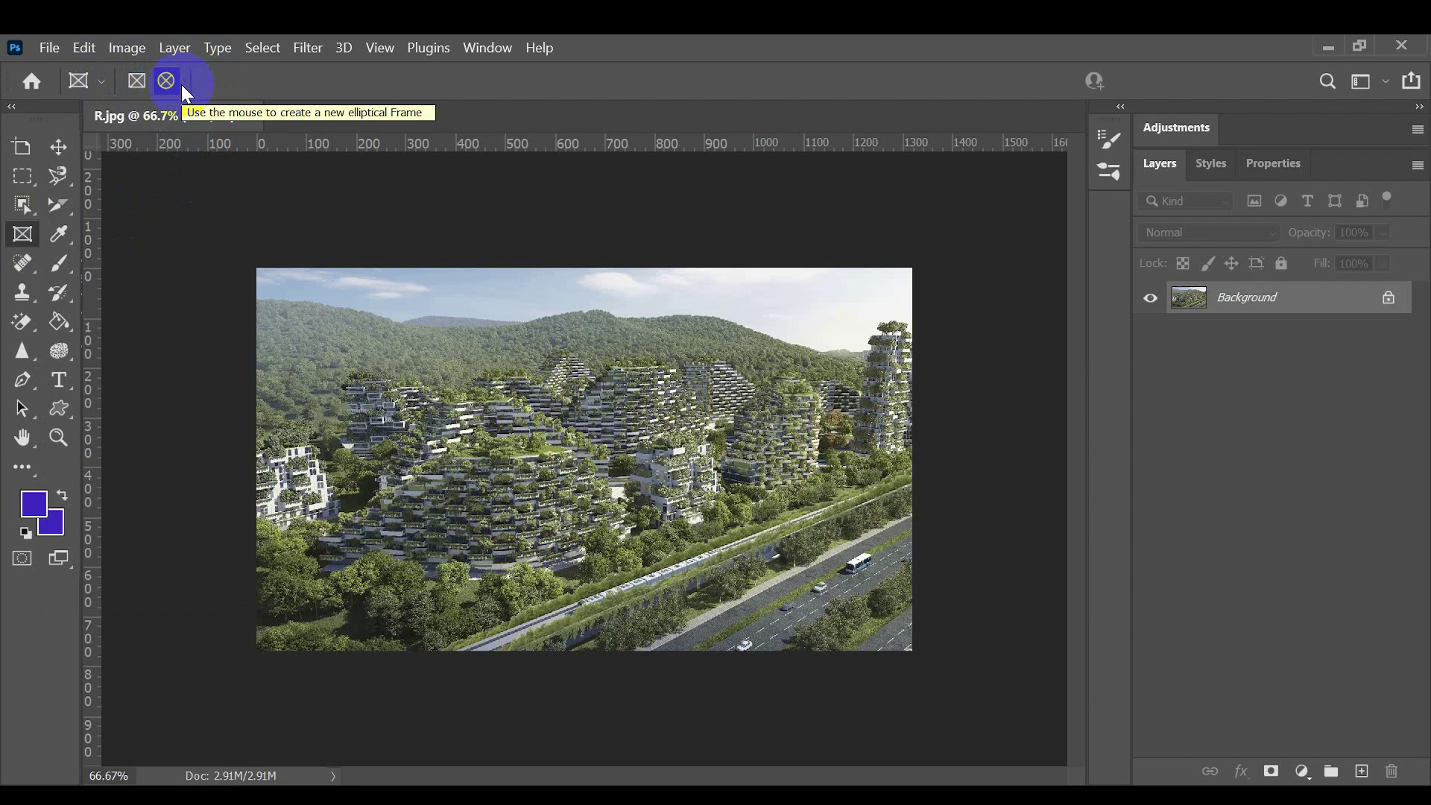
Draw a rectangular frame over the middle part of the landscape photo, spanning the image's full height
{"action": "left_click", "coordinate": [136, 79]}
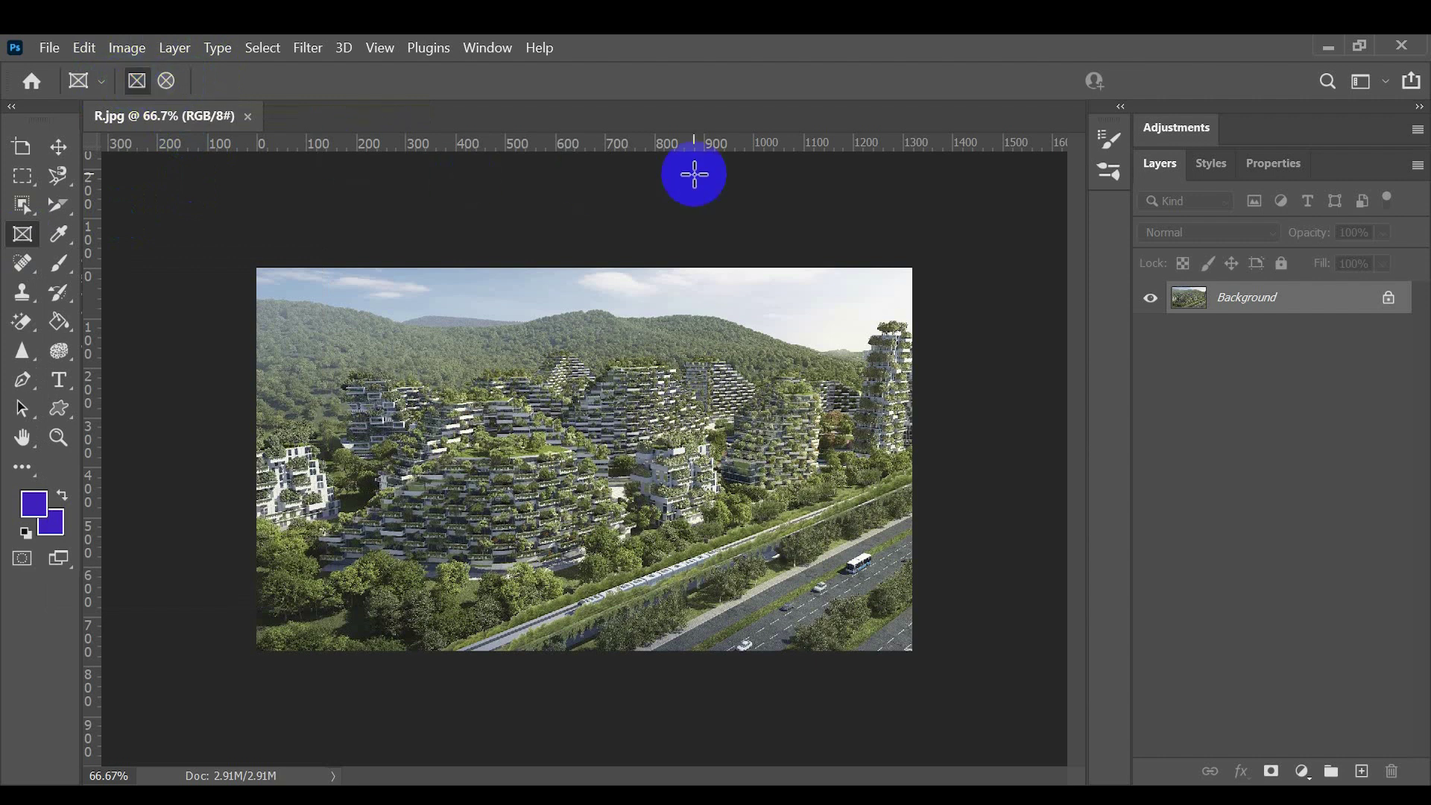
{"action": "left_click", "coordinate": [479, 289]}
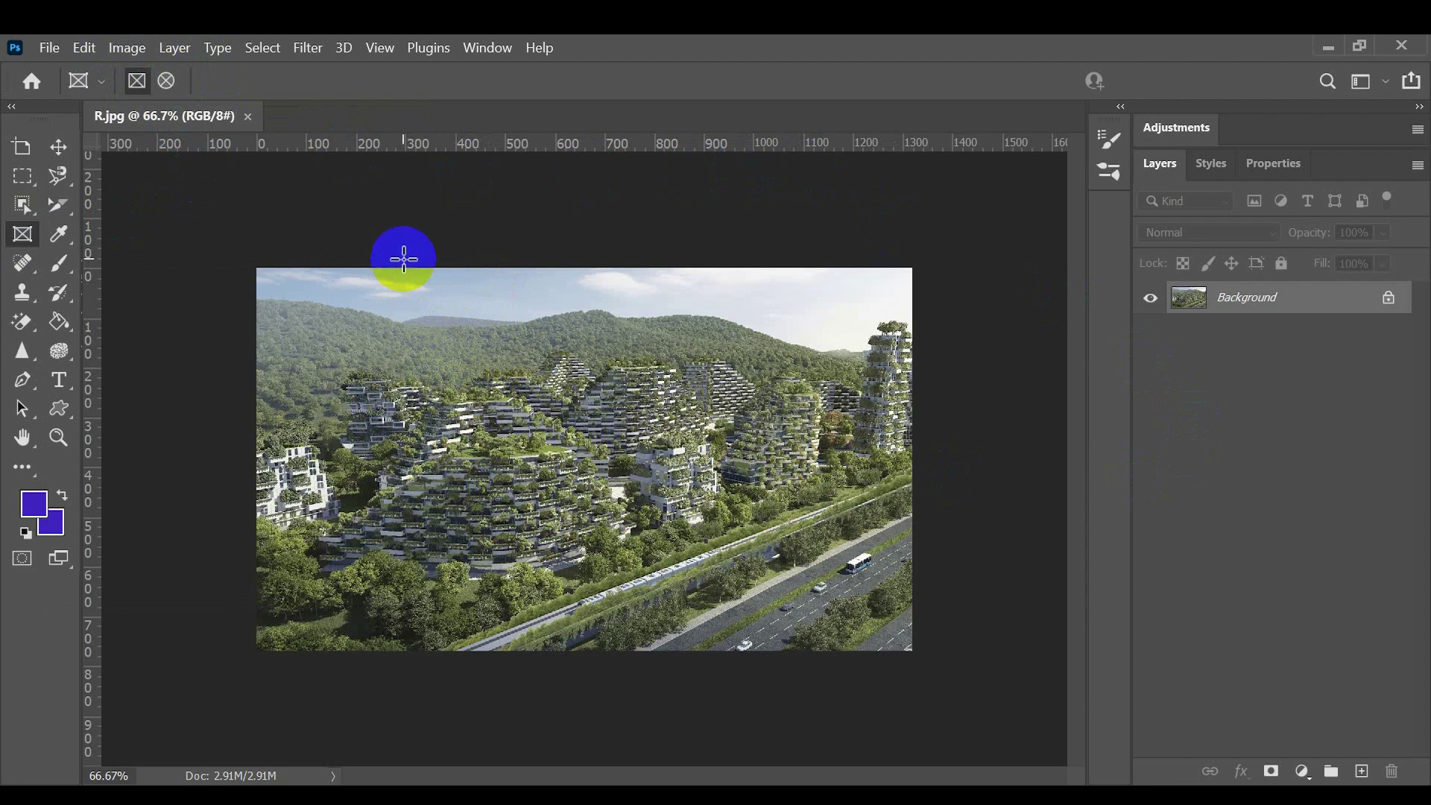
{"action": "left_click", "coordinate": [439, 288]}
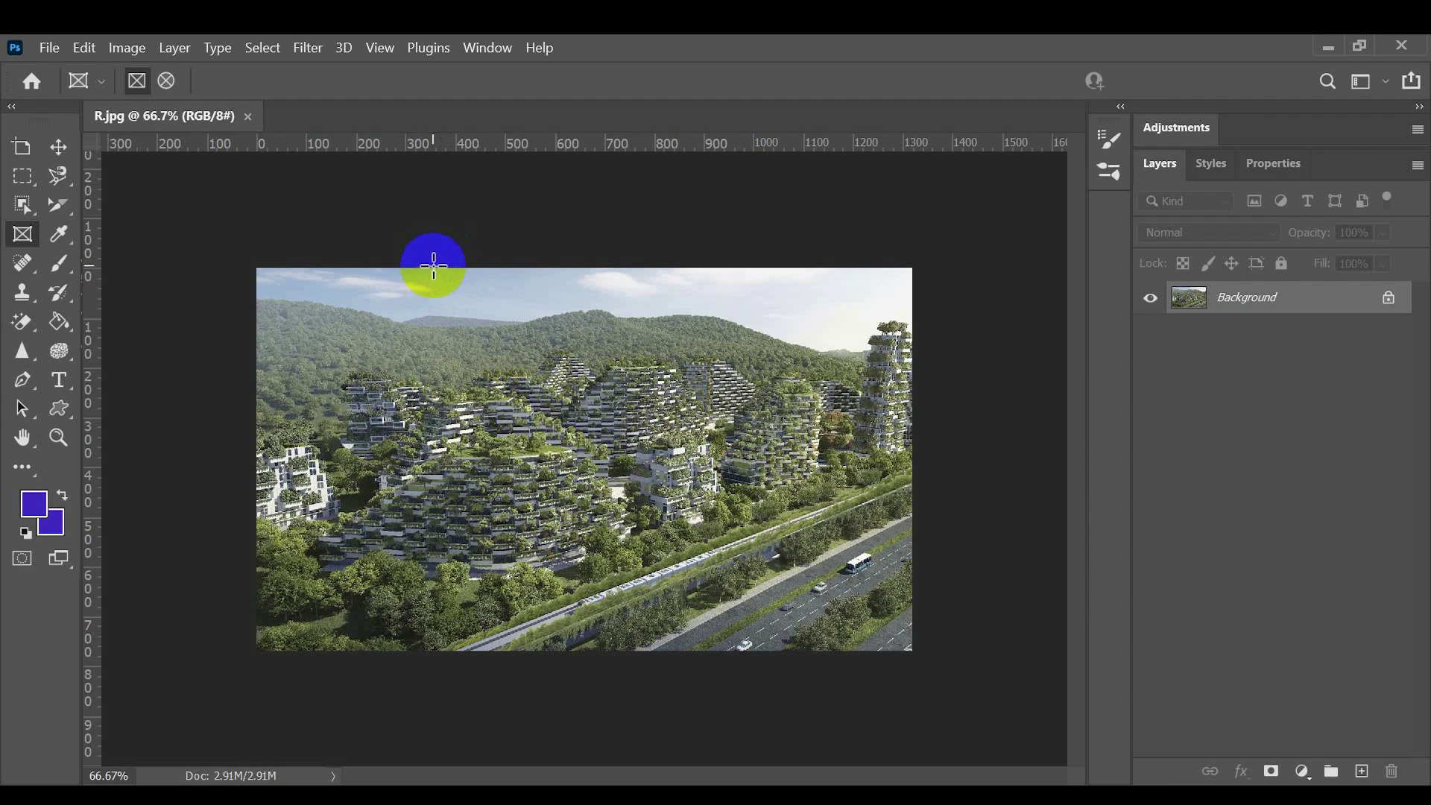
{"action": "left_click_drag", "start_coordinate": [434, 266], "coordinate": [709, 648]}
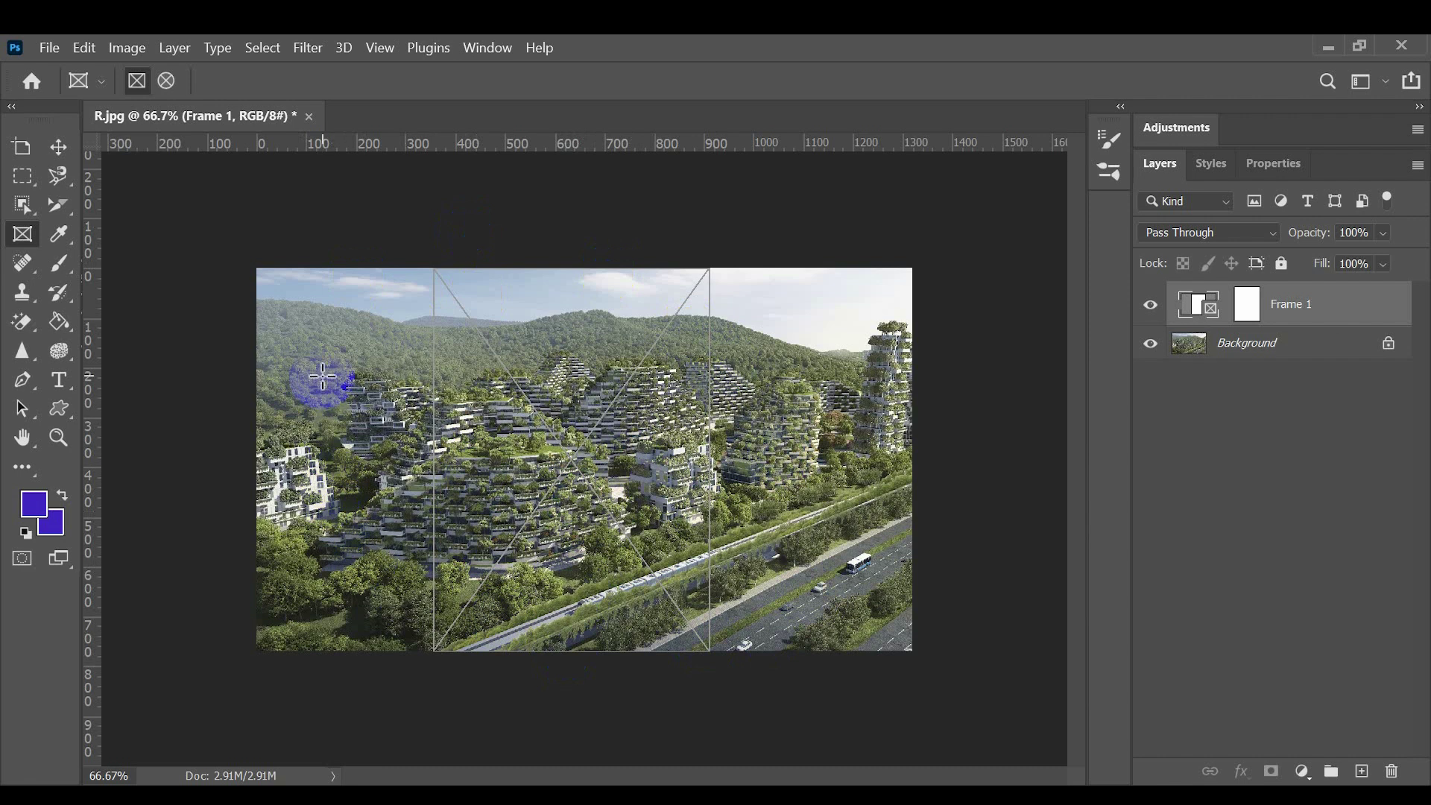
Unlock the Background layer so the photo goes into the rectangular frame, and start a Free Transform on the framed image
{"action": "left_click", "coordinate": [690, 328]}
{"action": "left_click", "coordinate": [310, 294]}
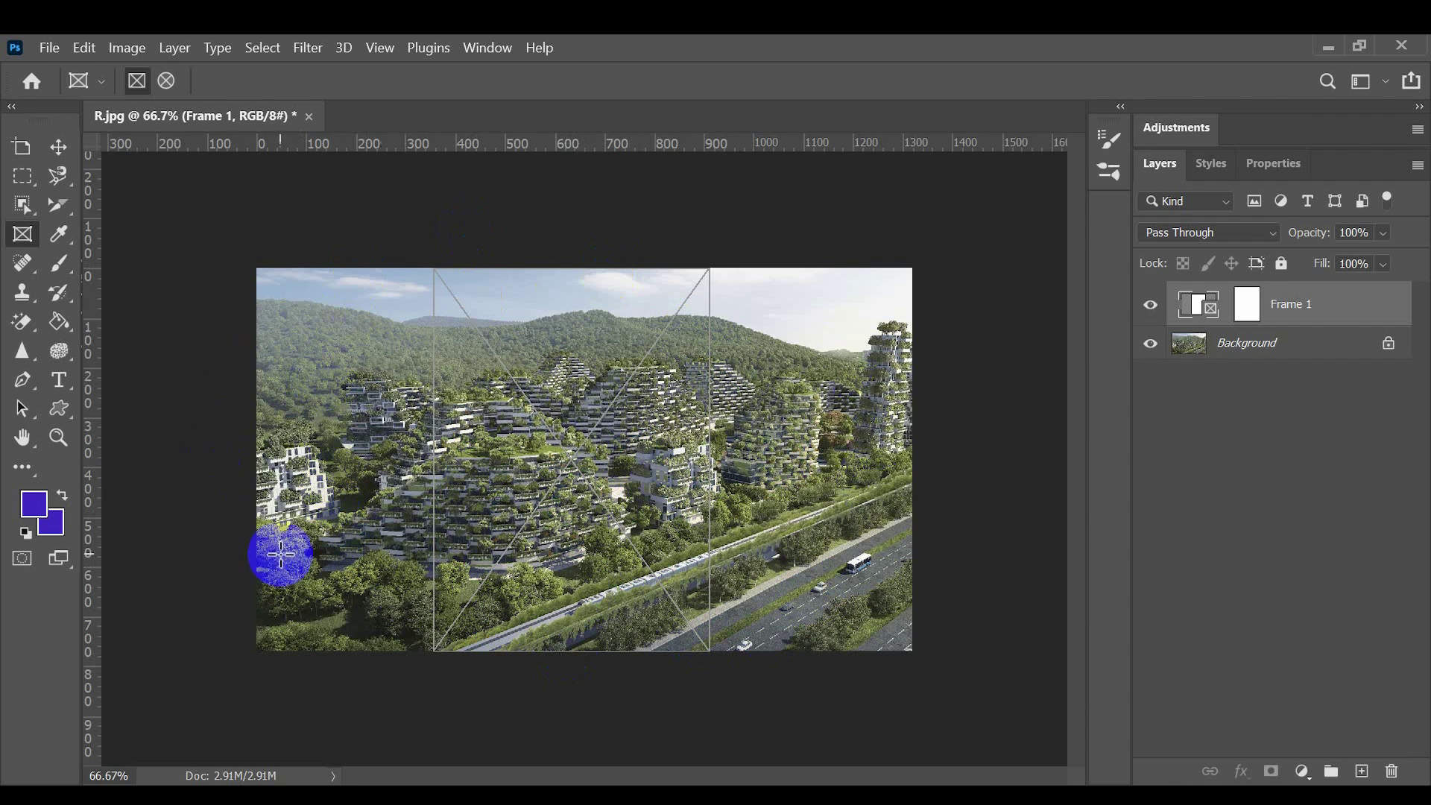
{"action": "left_click", "coordinate": [618, 309]}
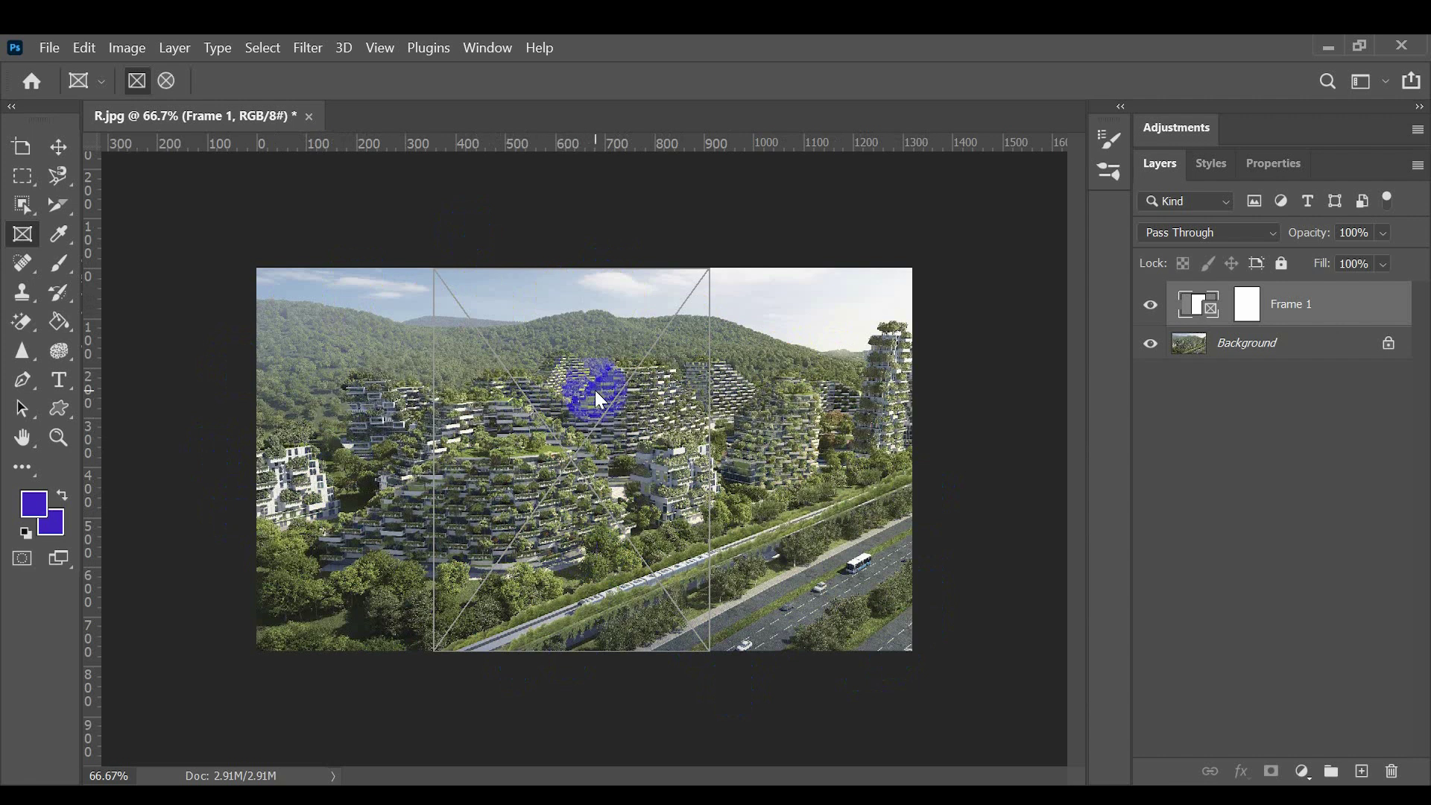
{"action": "left_click", "coordinate": [779, 310]}
{"action": "left_click", "coordinate": [1387, 346]}
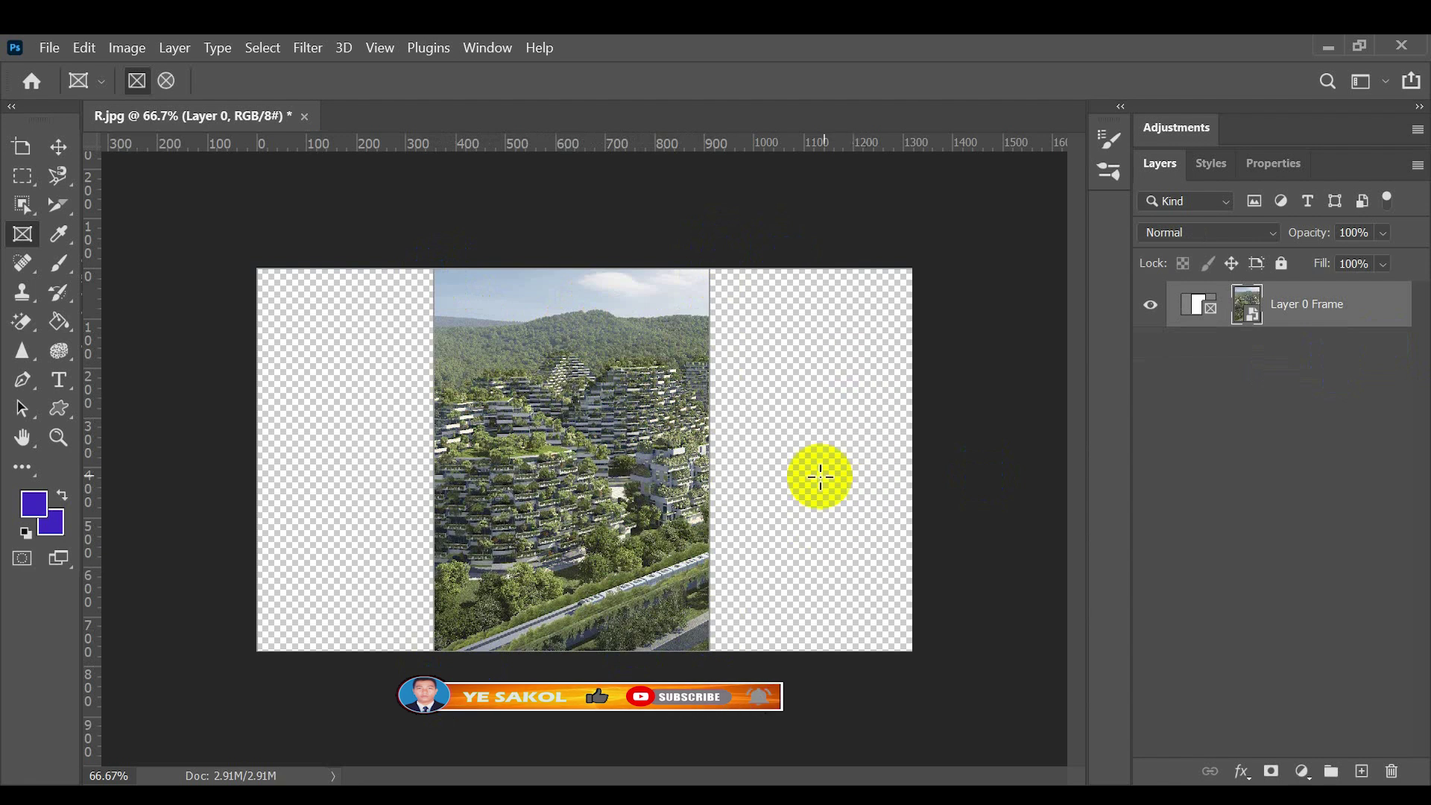
{"action": "left_click", "coordinate": [457, 447]}
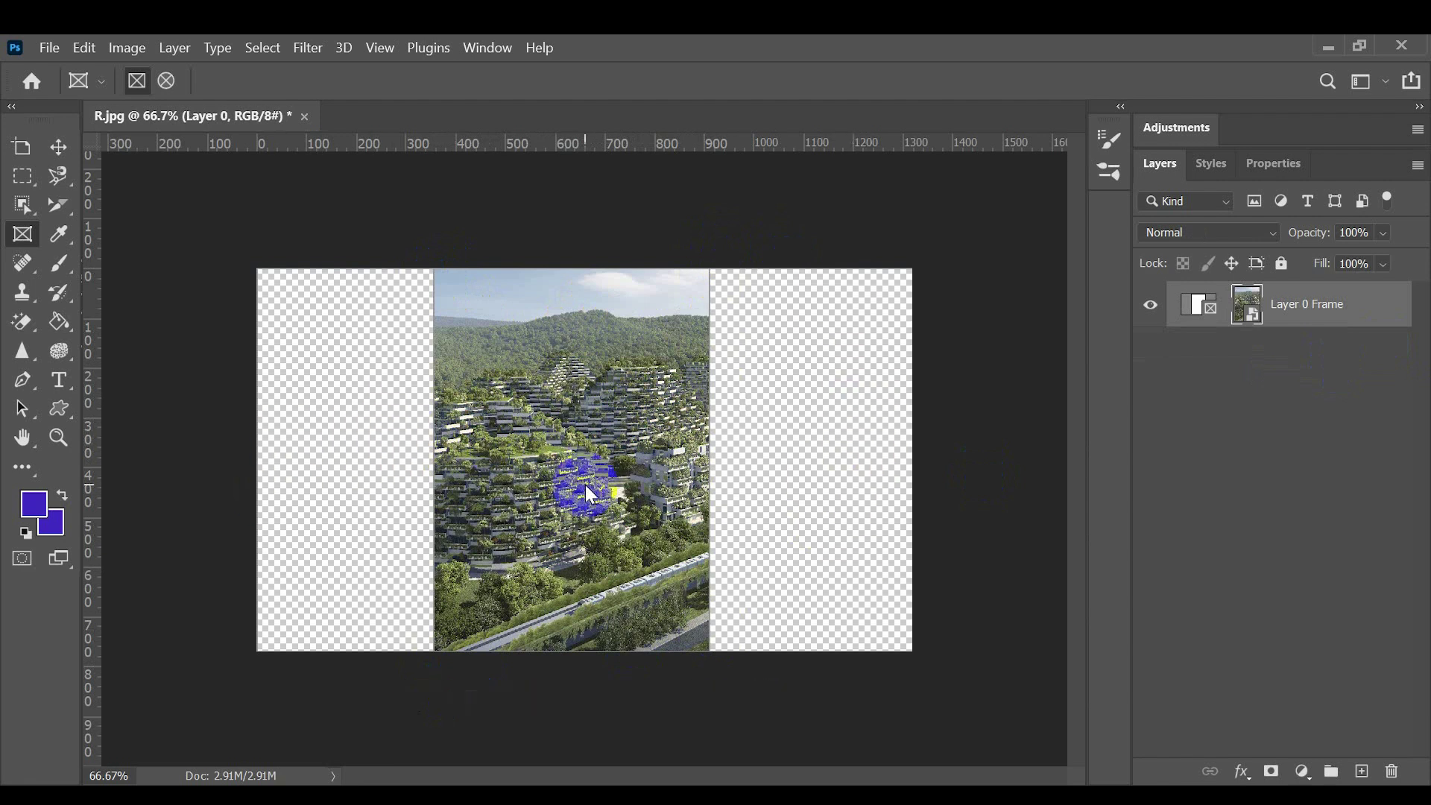
{"action": "key", "text": "ctrl+t"}
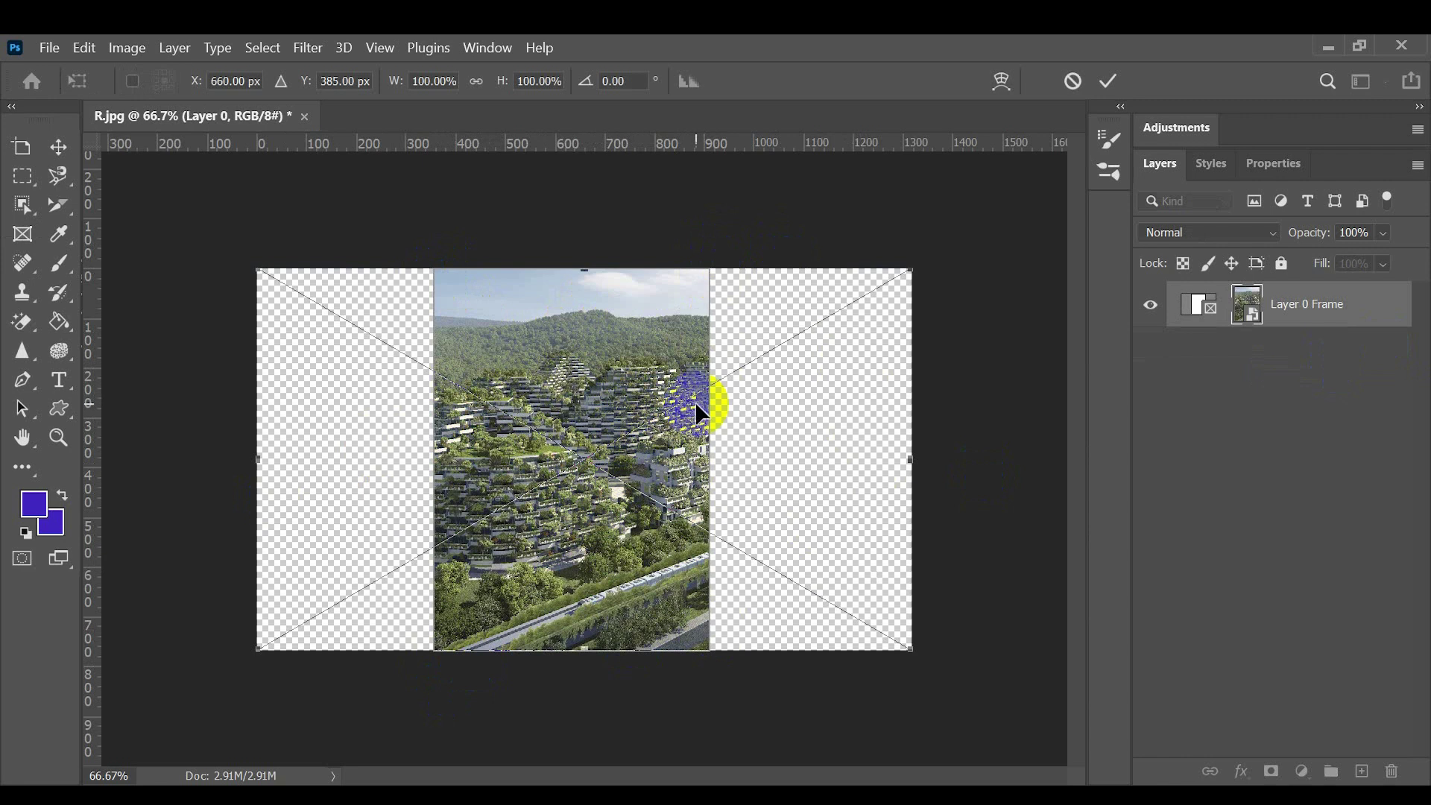
Try squeezing the photo horizontally to 42.12% width so it fits between the frame's sides, and undo the squeeze
{"action": "left_click", "coordinate": [907, 450]}
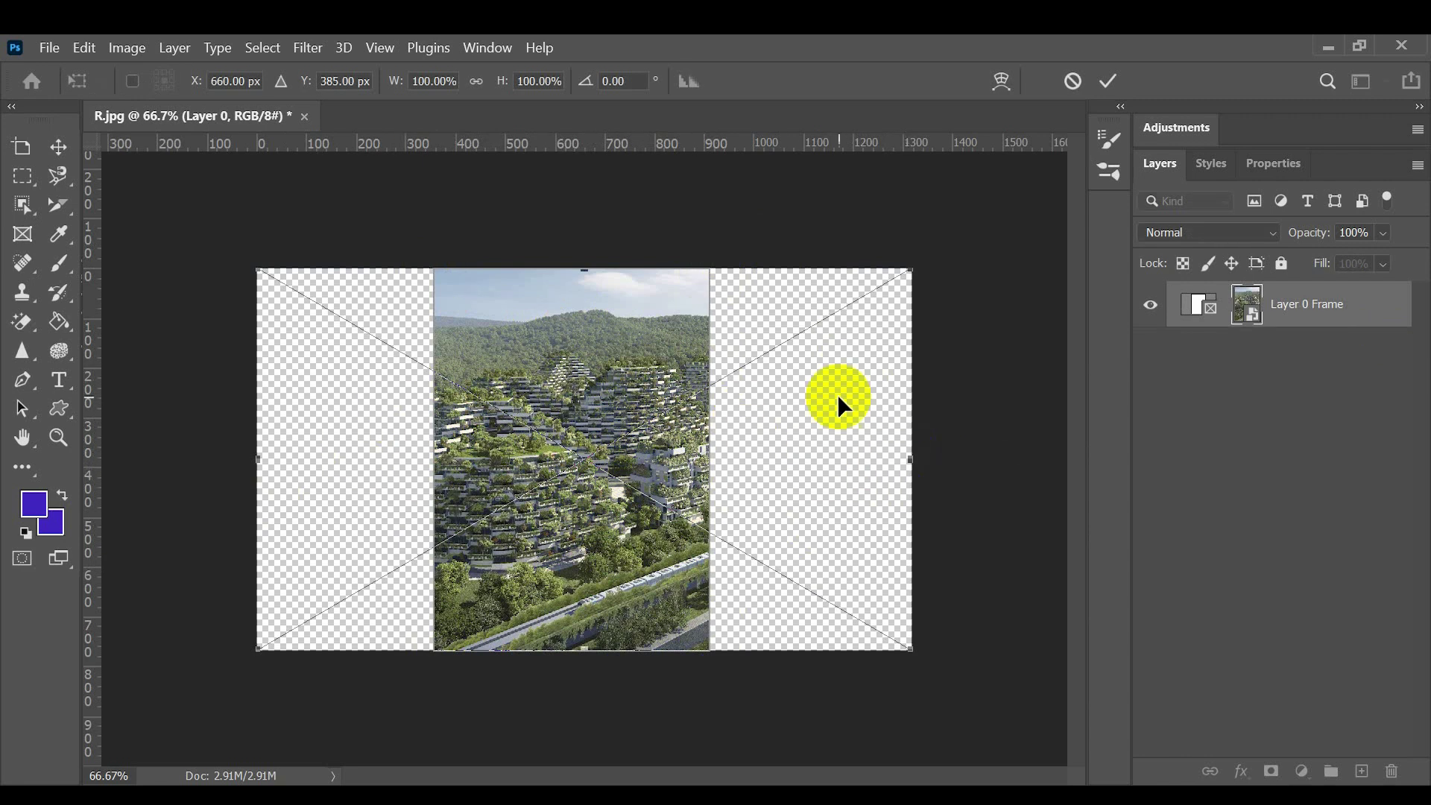
{"action": "left_click", "coordinate": [952, 442]}
{"action": "left_click", "coordinate": [911, 470]}
{"action": "left_click", "coordinate": [911, 399]}
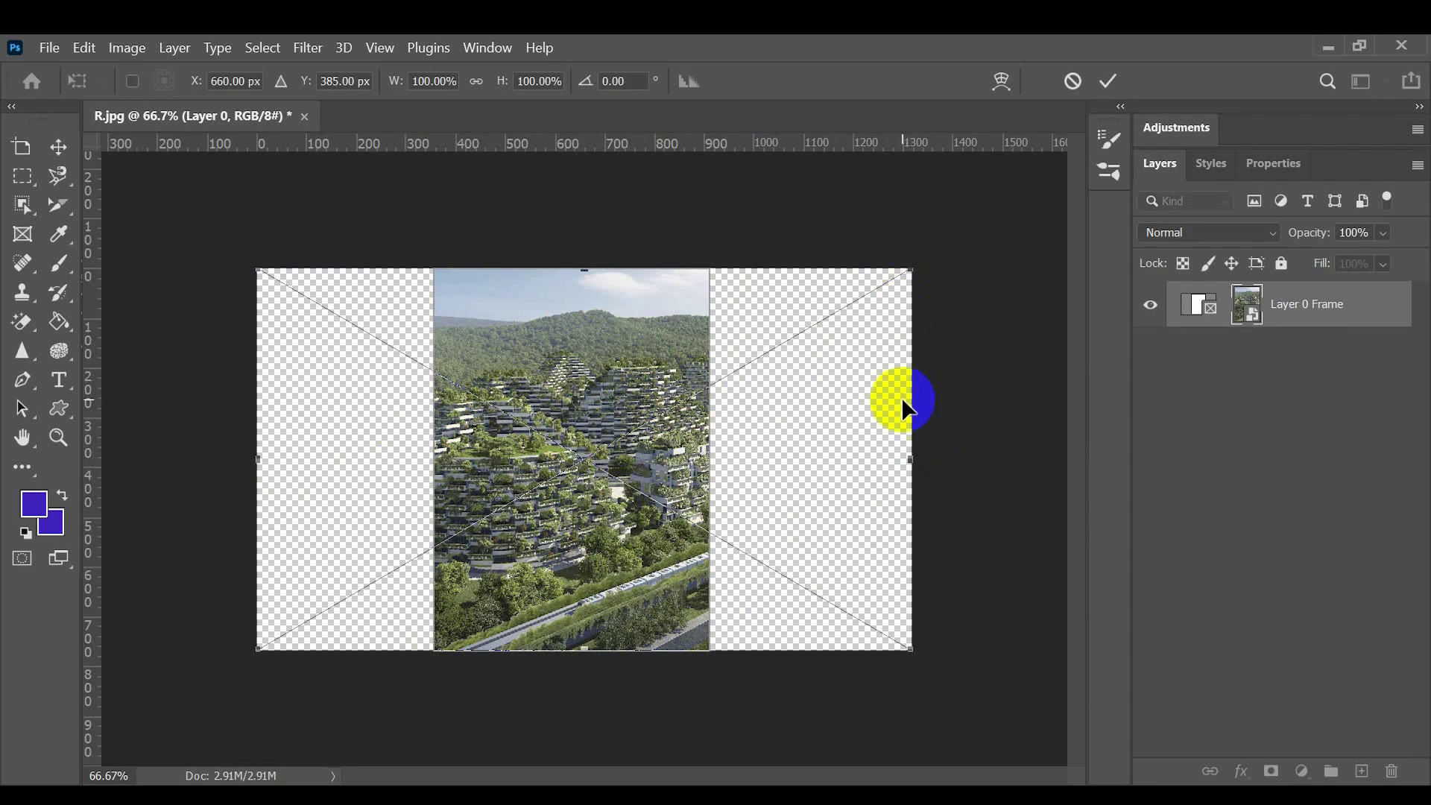
{"action": "left_click_drag", "start_coordinate": [911, 454], "coordinate": [709, 495]}
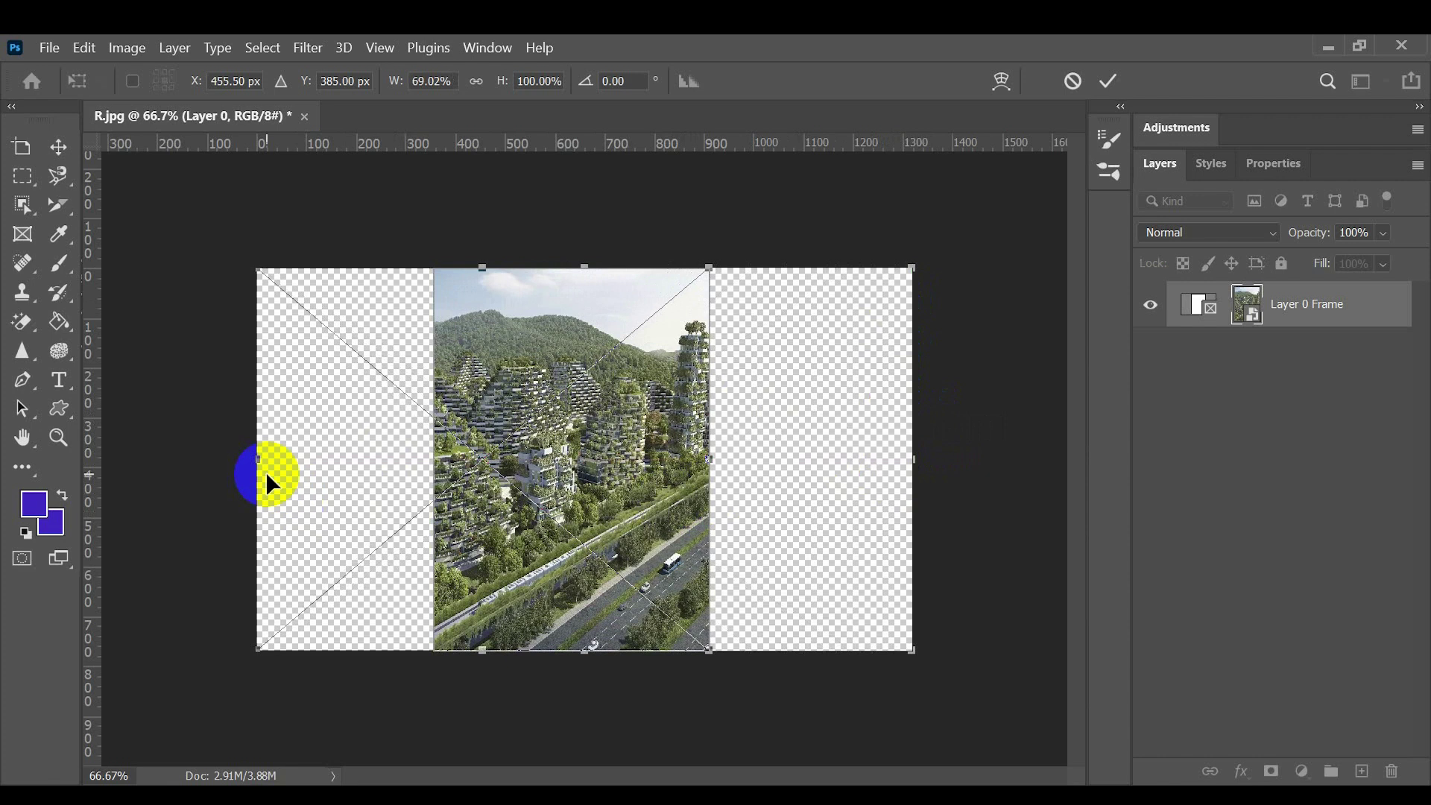
{"action": "left_click_drag", "start_coordinate": [257, 458], "coordinate": [432, 451]}
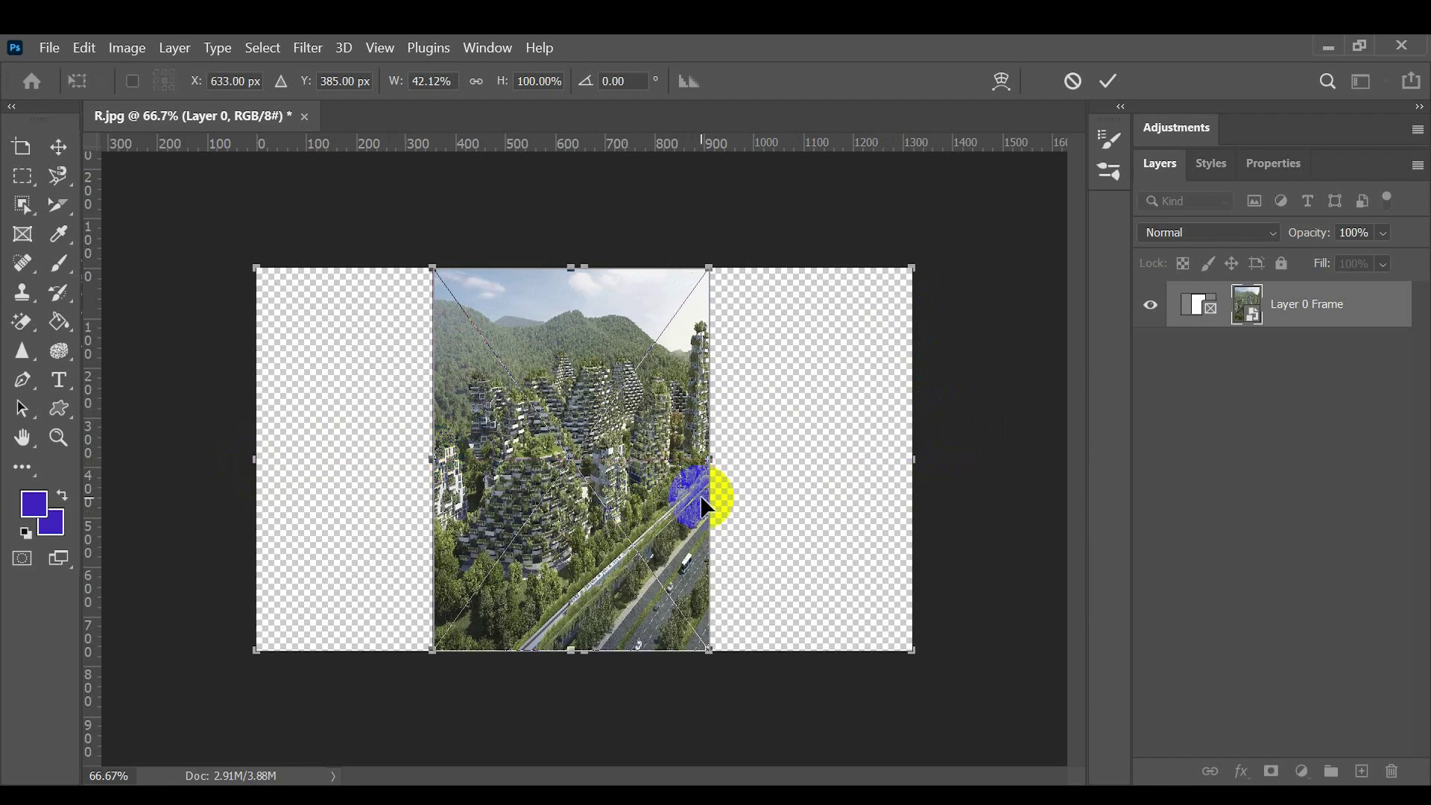
{"action": "key", "text": "ctrl+z"}
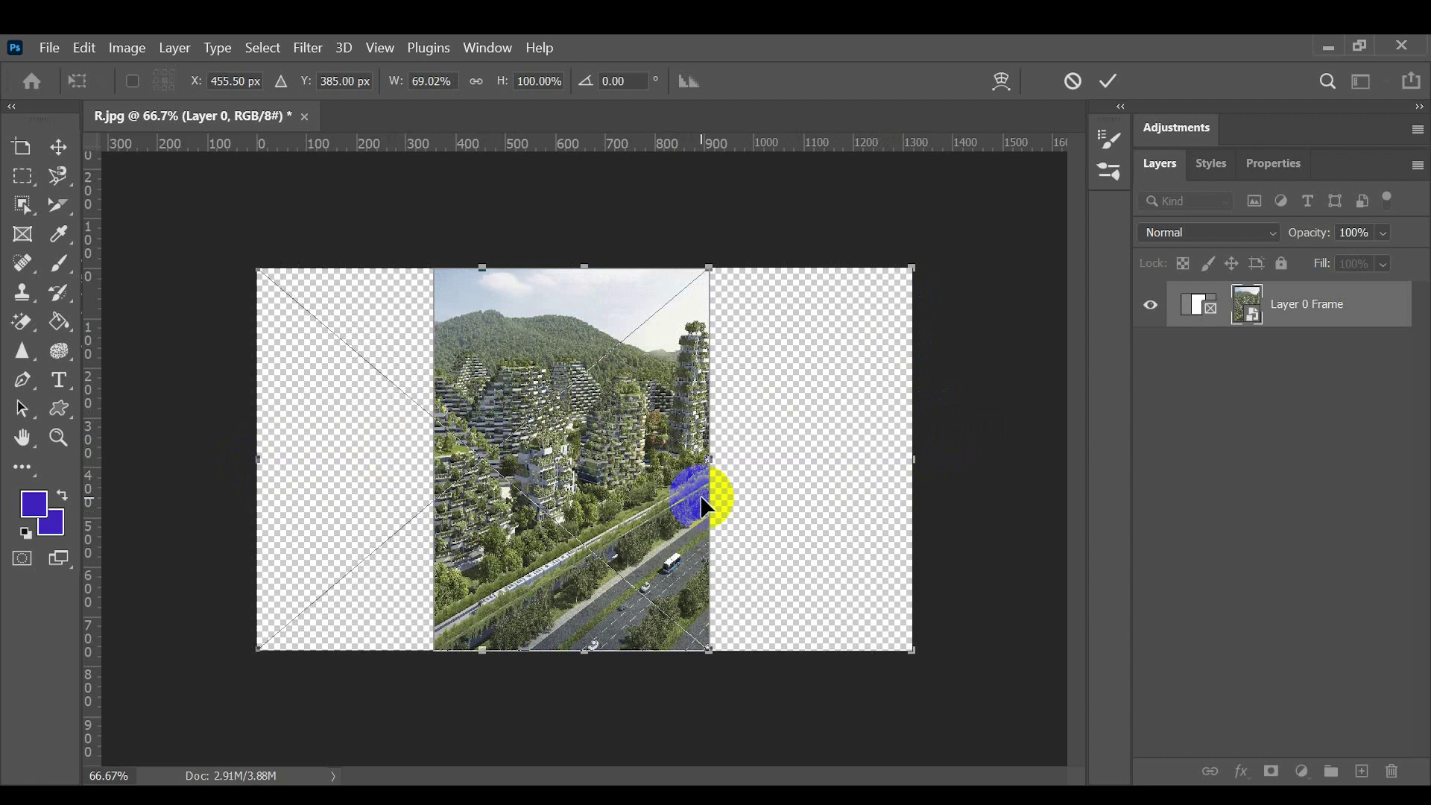
{"action": "key", "text": "ctrl+z"}
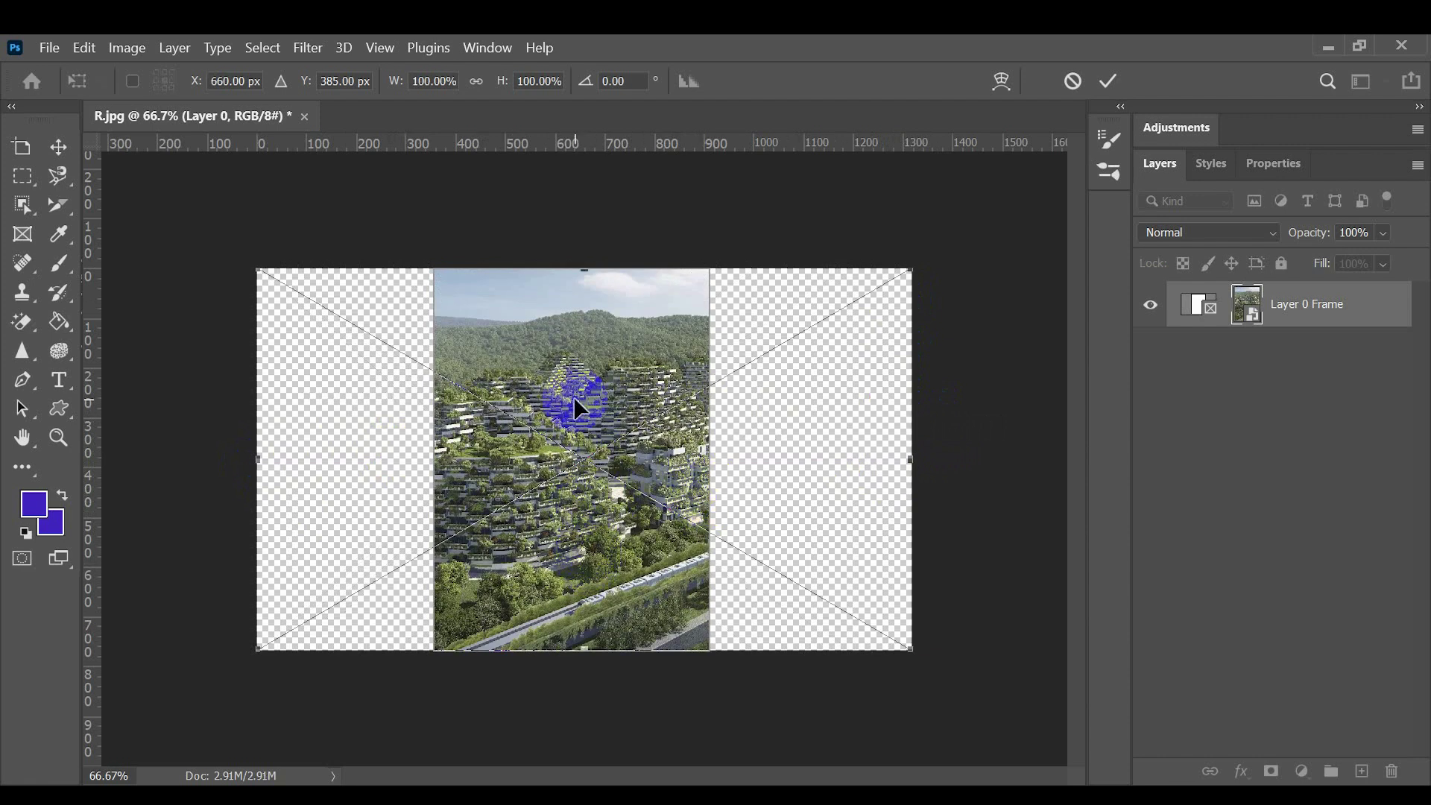
Shift the photo leftwards inside the frame to X 251 px, keeping Y at 385 px, and apply the transform
{"action": "left_click_drag", "start_coordinate": [574, 398], "coordinate": [352, 391]}
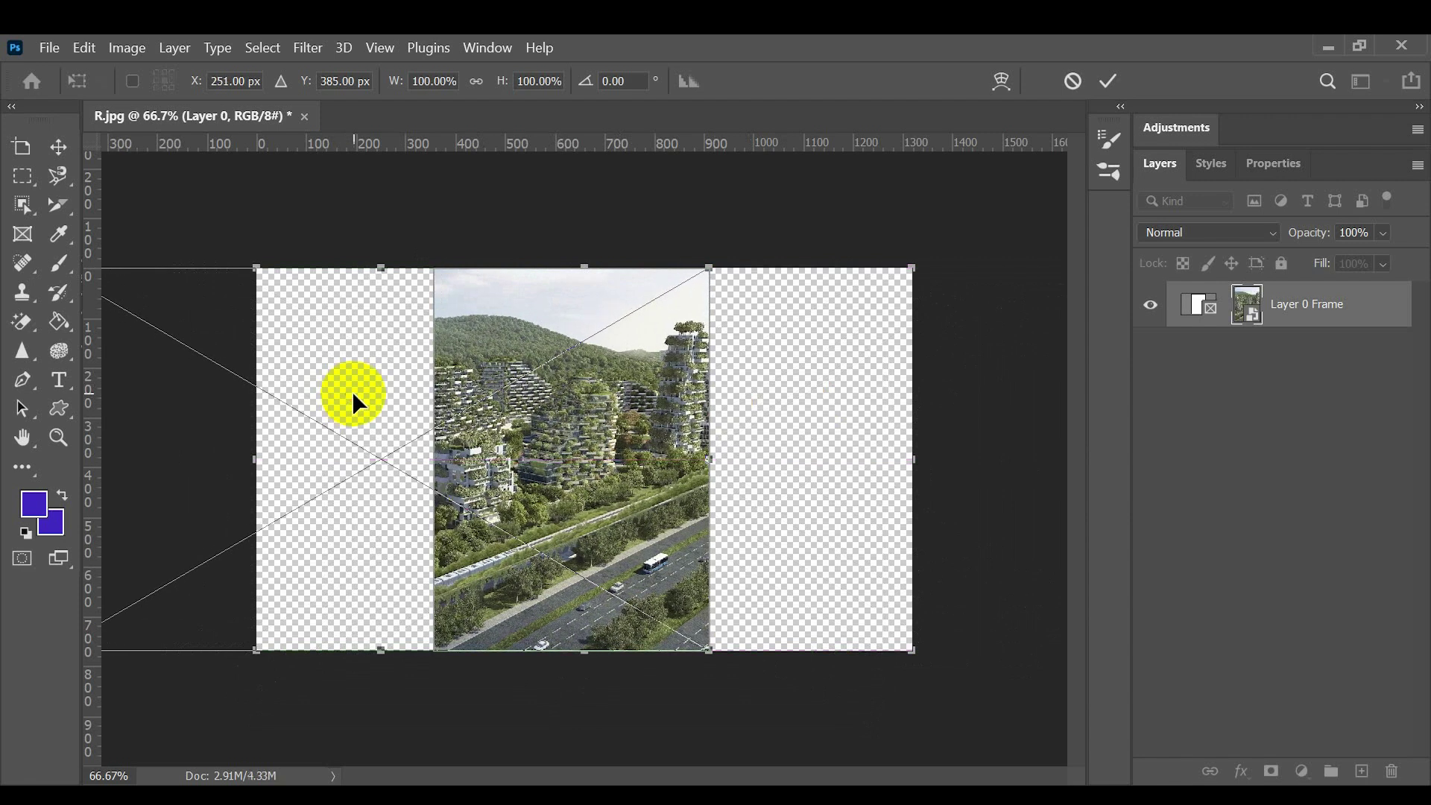
{"action": "left_click", "coordinate": [1108, 80]}
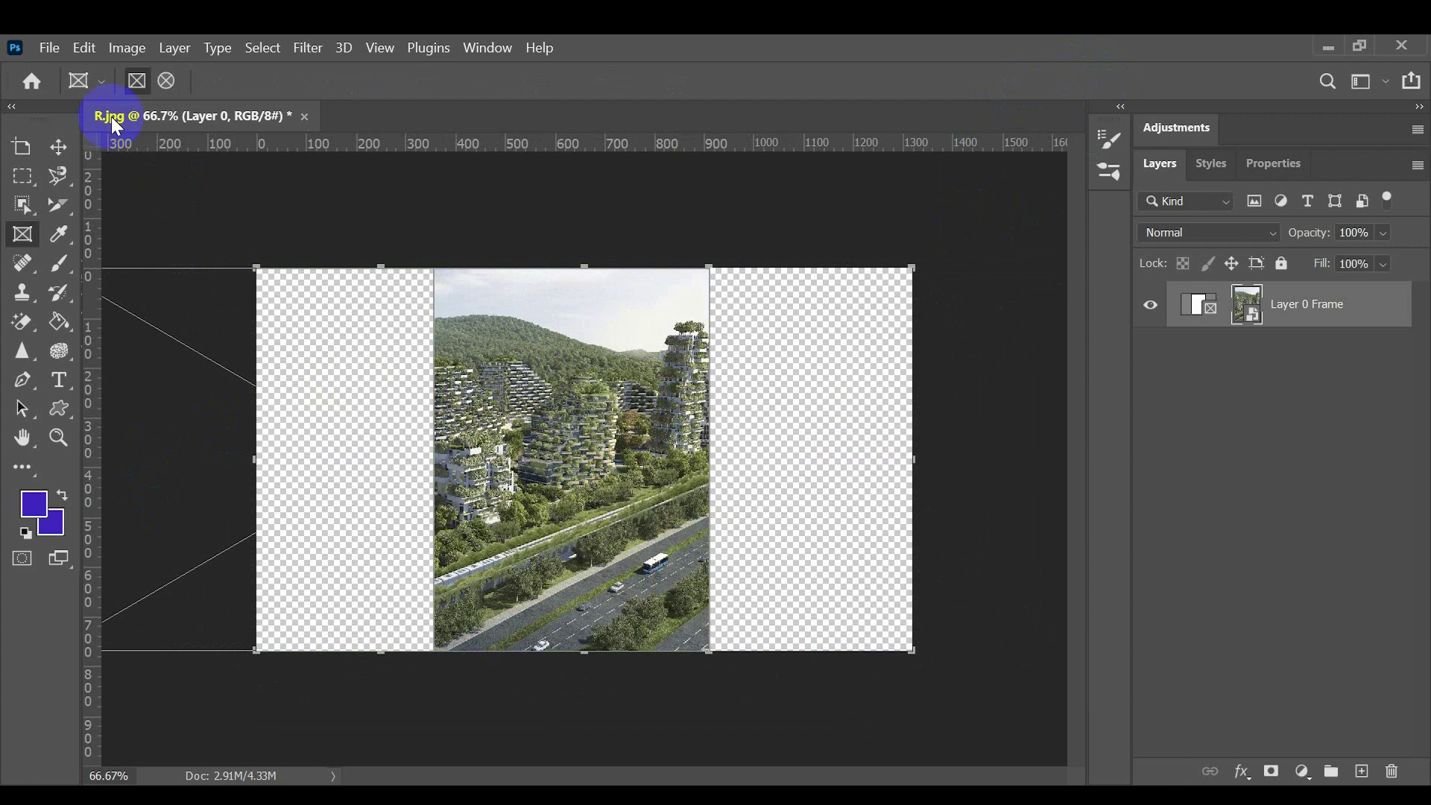
{"action": "left_click", "coordinate": [490, 461]}
{"action": "left_click_drag", "start_coordinate": [782, 306], "coordinate": [809, 395]}
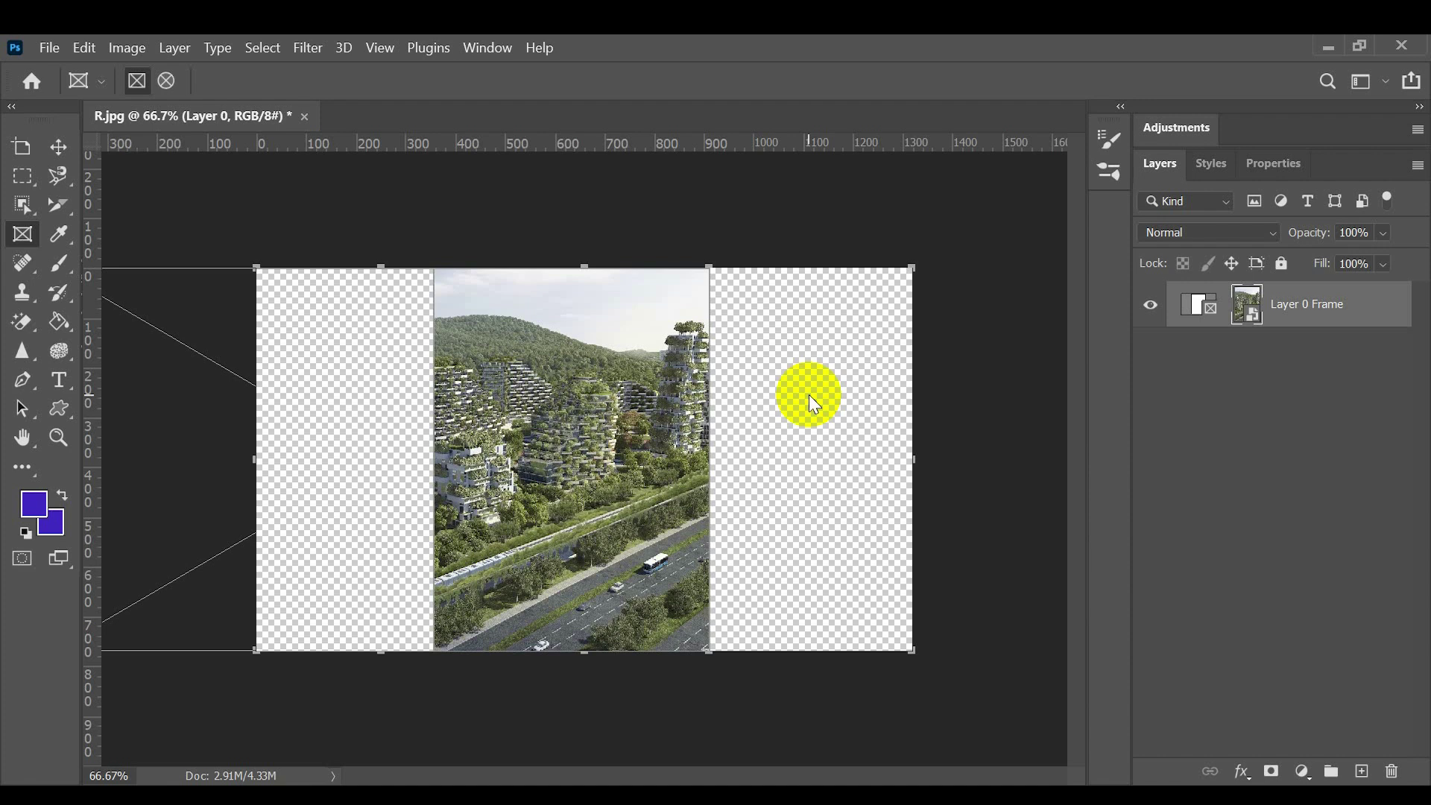
Open the 518713 image of the woman with the umbrella from the Desktop folder
{"action": "key", "text": "ctrl+o"}
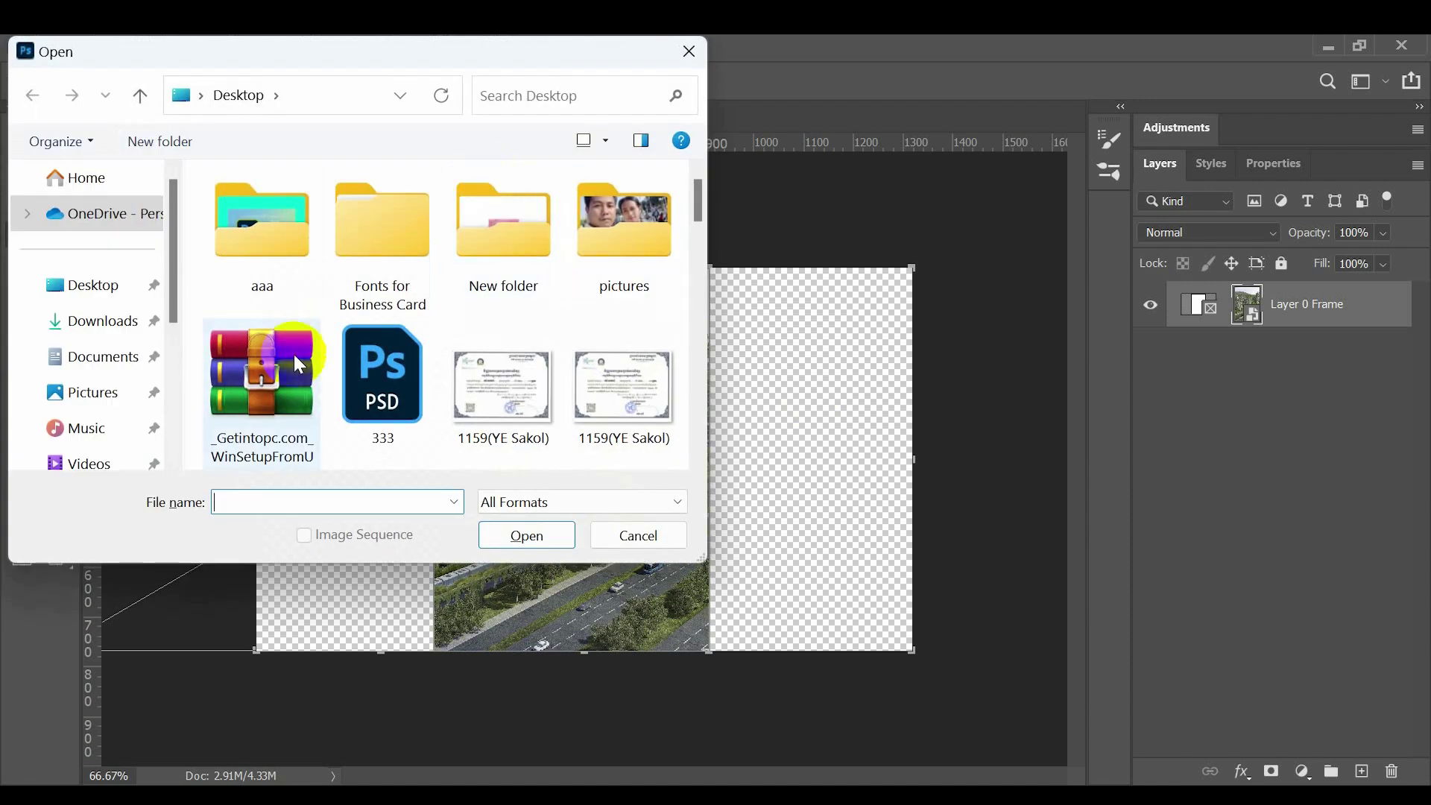
{"action": "scroll", "coordinate": [395, 349], "scroll_direction": "down", "scroll_amount": 5}
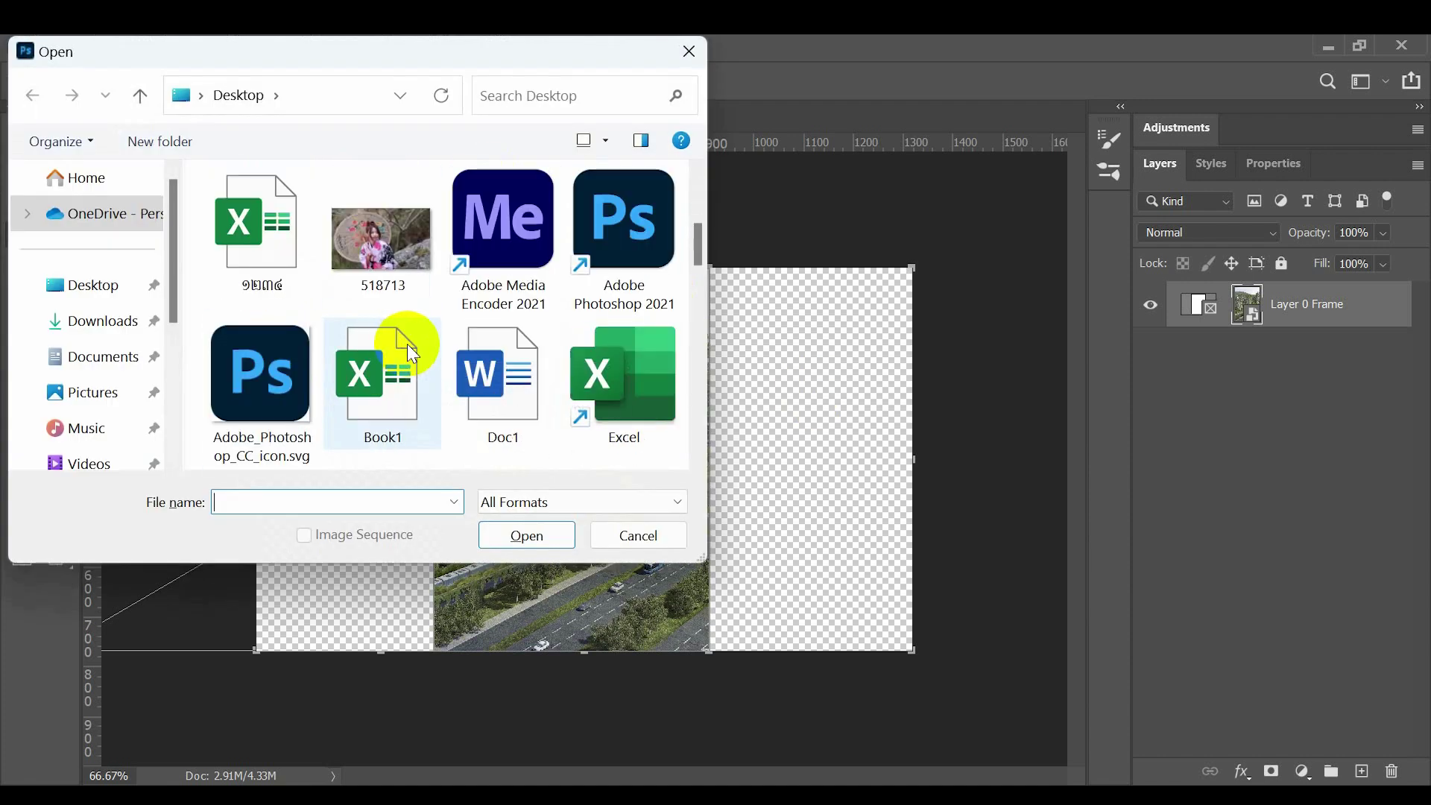
{"action": "scroll", "coordinate": [395, 292], "scroll_direction": "up", "scroll_amount": 2}
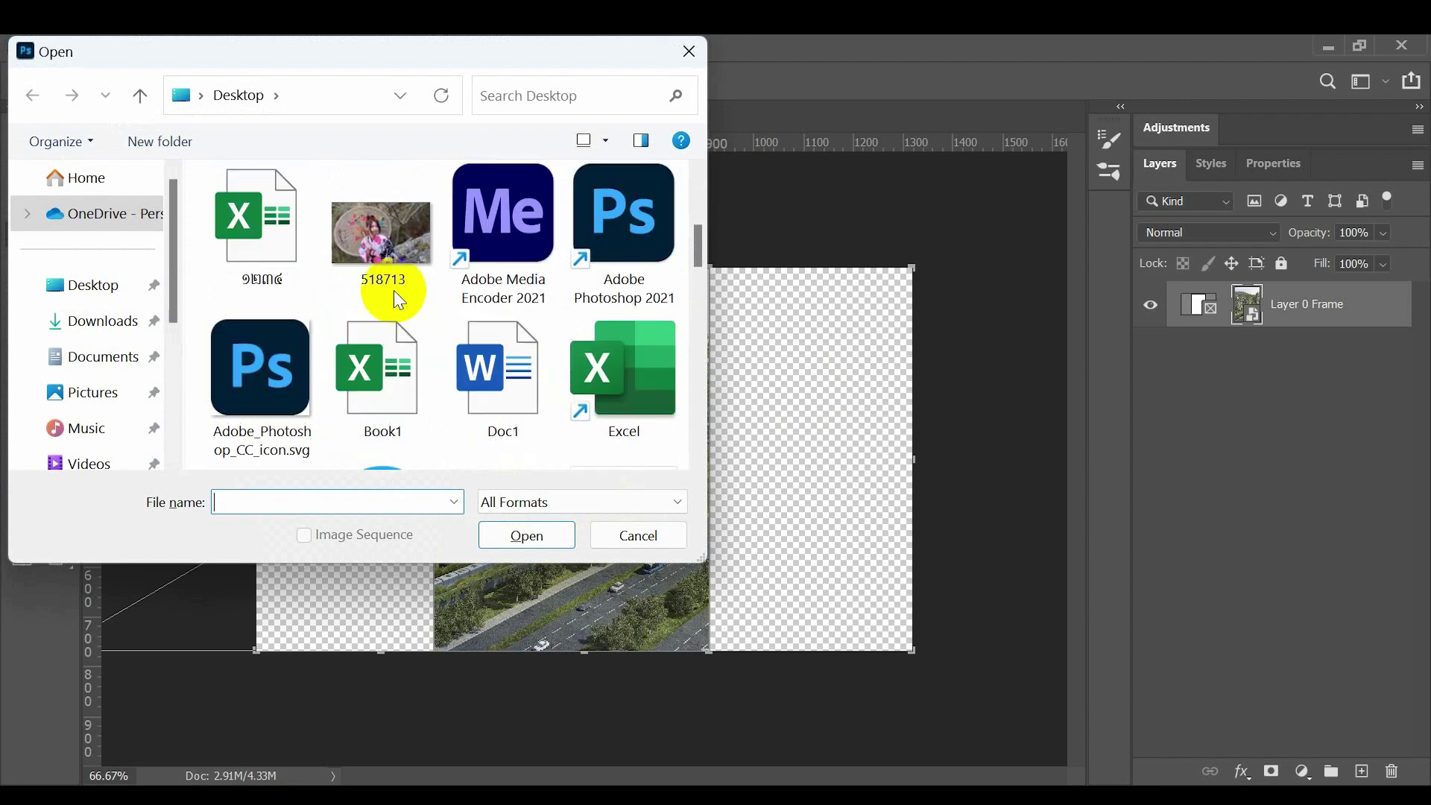
{"action": "double_click", "coordinate": [387, 258]}
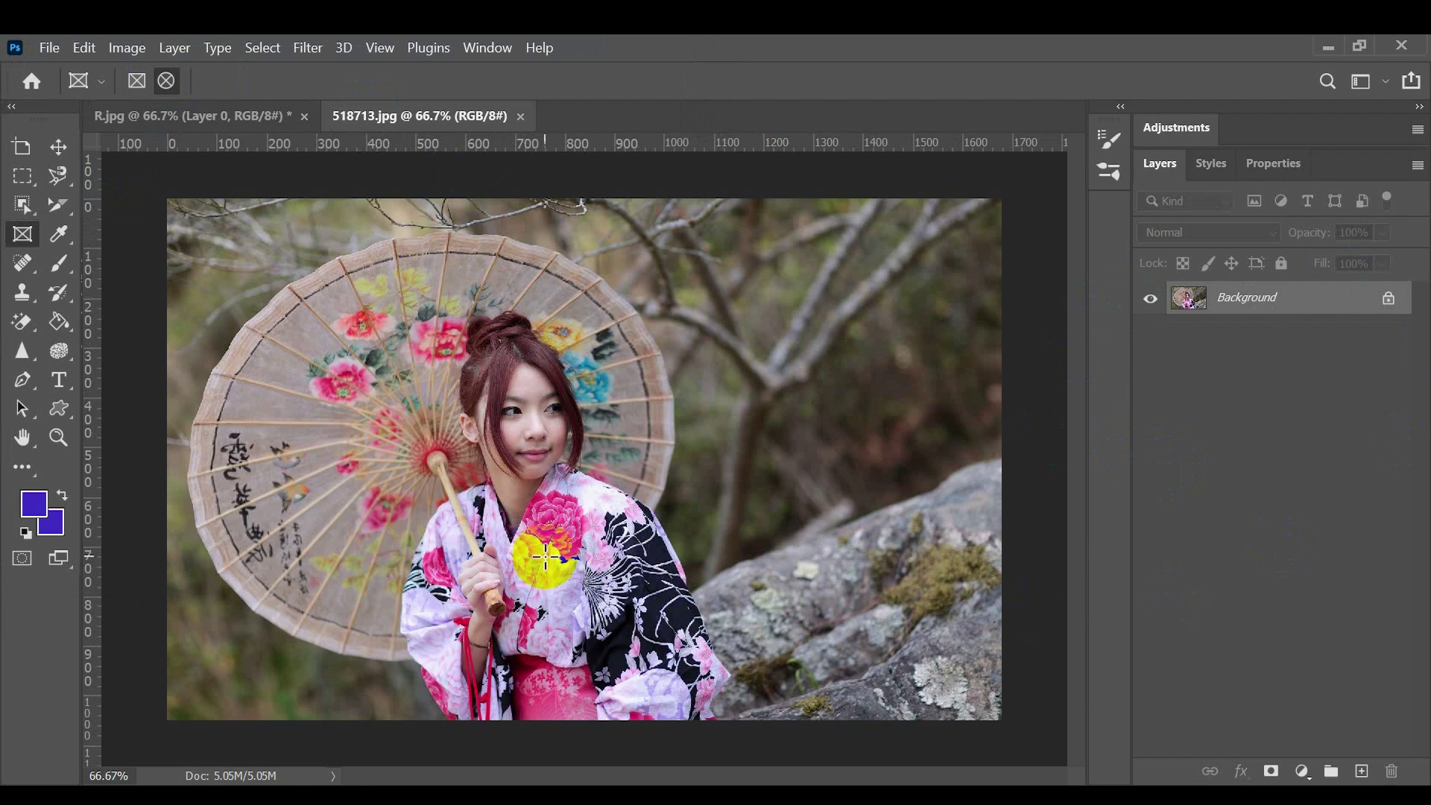
Try an elliptical frame around the woman above the locked Background layer, and undo it
{"action": "left_click_drag", "start_coordinate": [343, 221], "coordinate": [742, 655]}
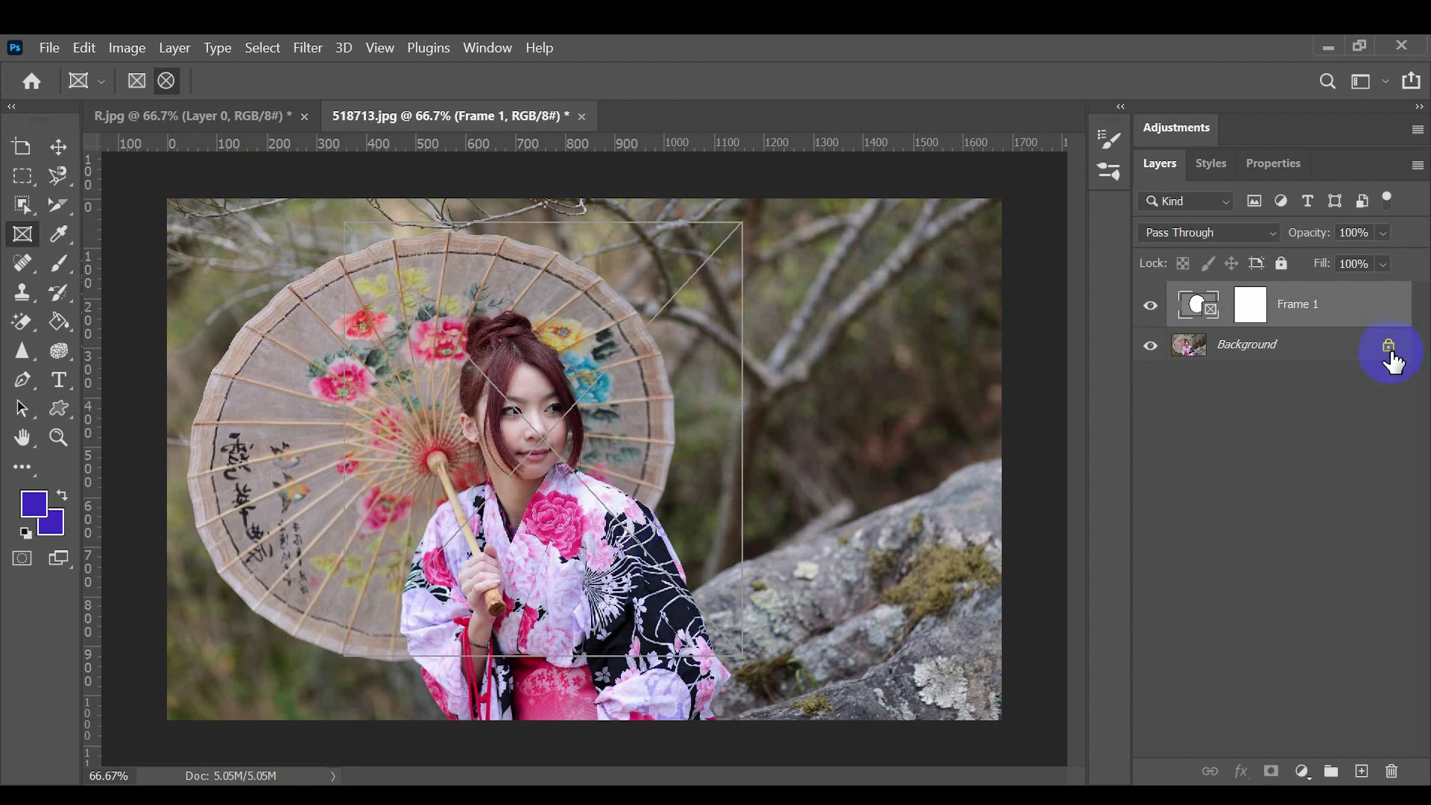
{"action": "key", "text": "ctrl+z"}
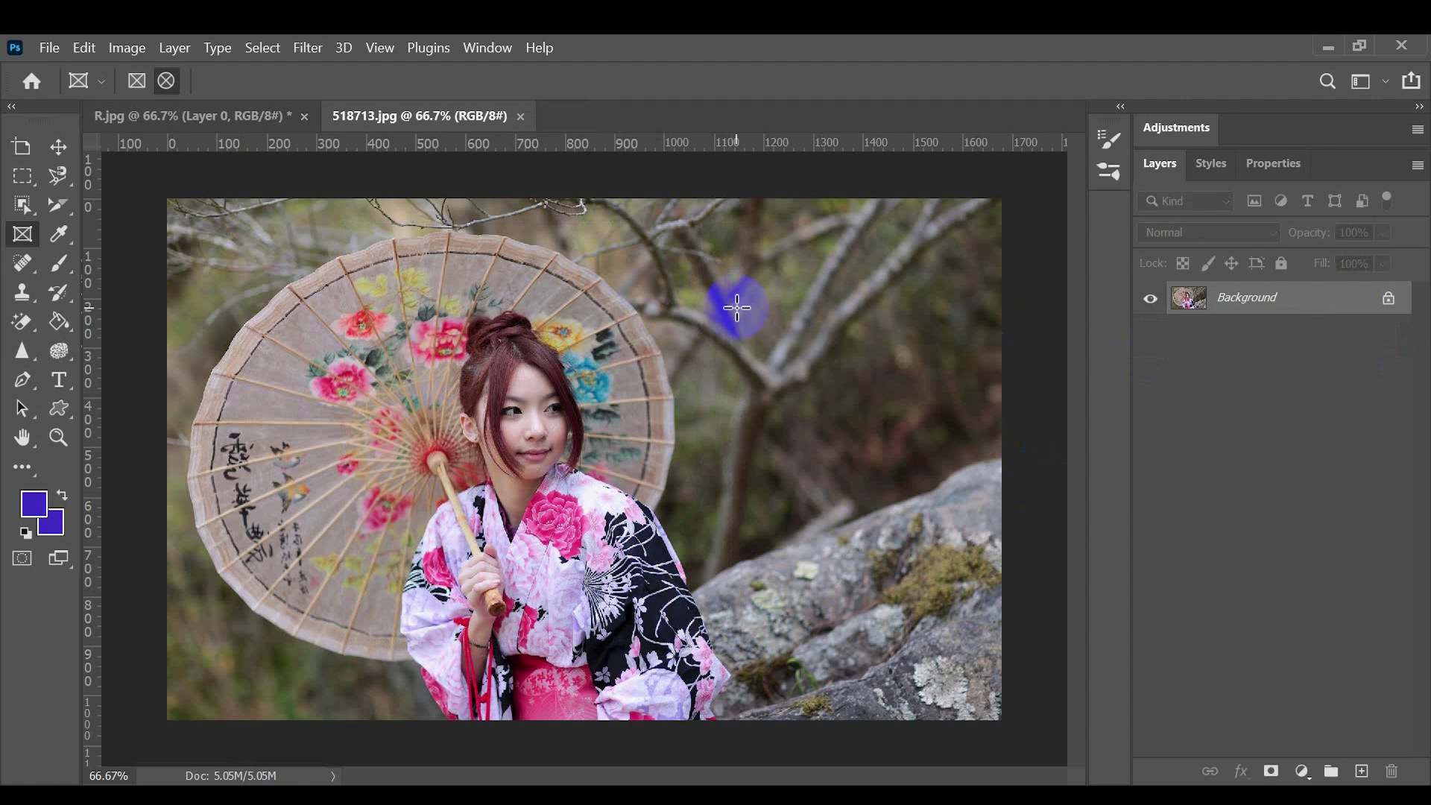
Unlock the Background layer and try a tall oval frame around the woman, undoing only the frame
{"action": "left_click", "coordinate": [1388, 298]}
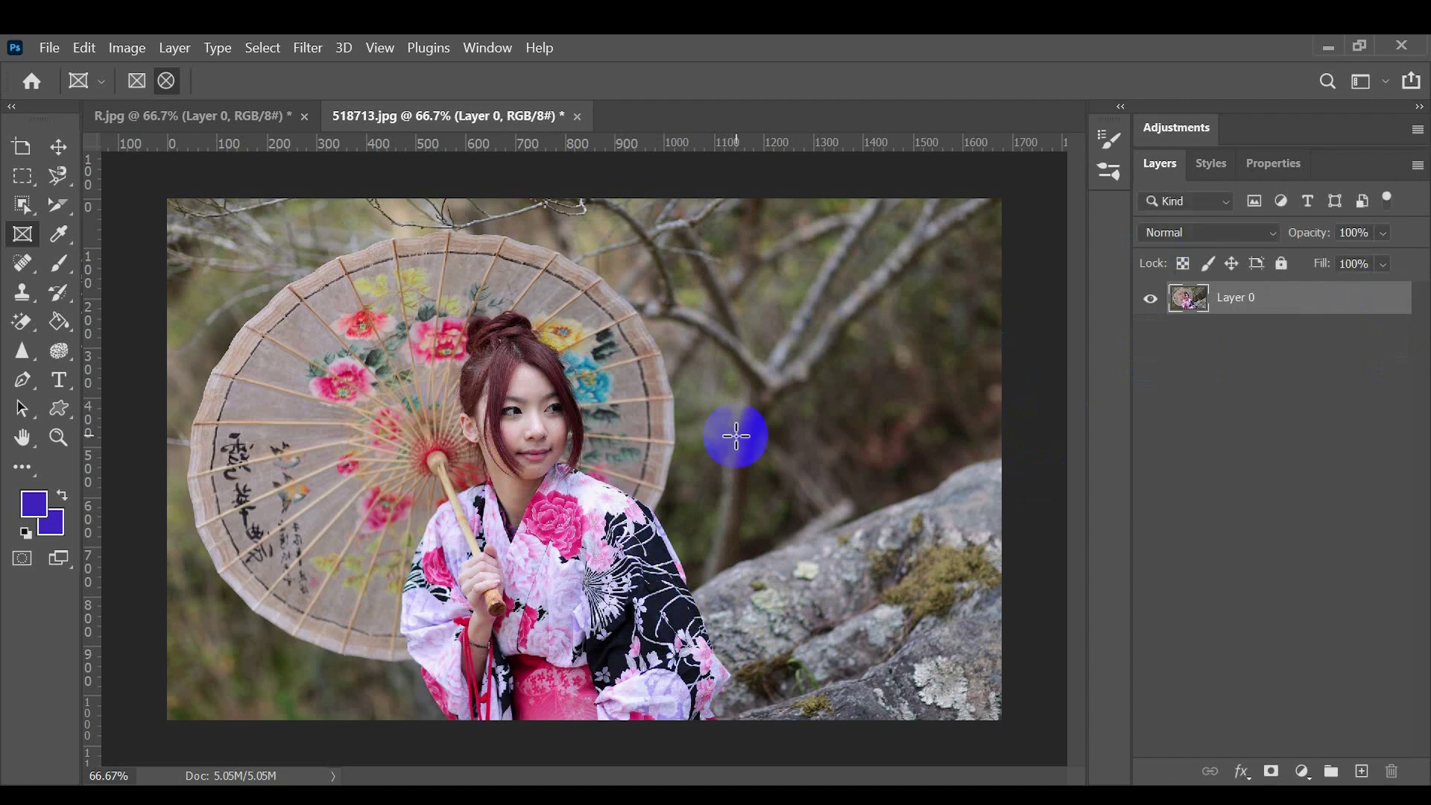
{"action": "left_click_drag", "start_coordinate": [376, 223], "coordinate": [738, 673]}
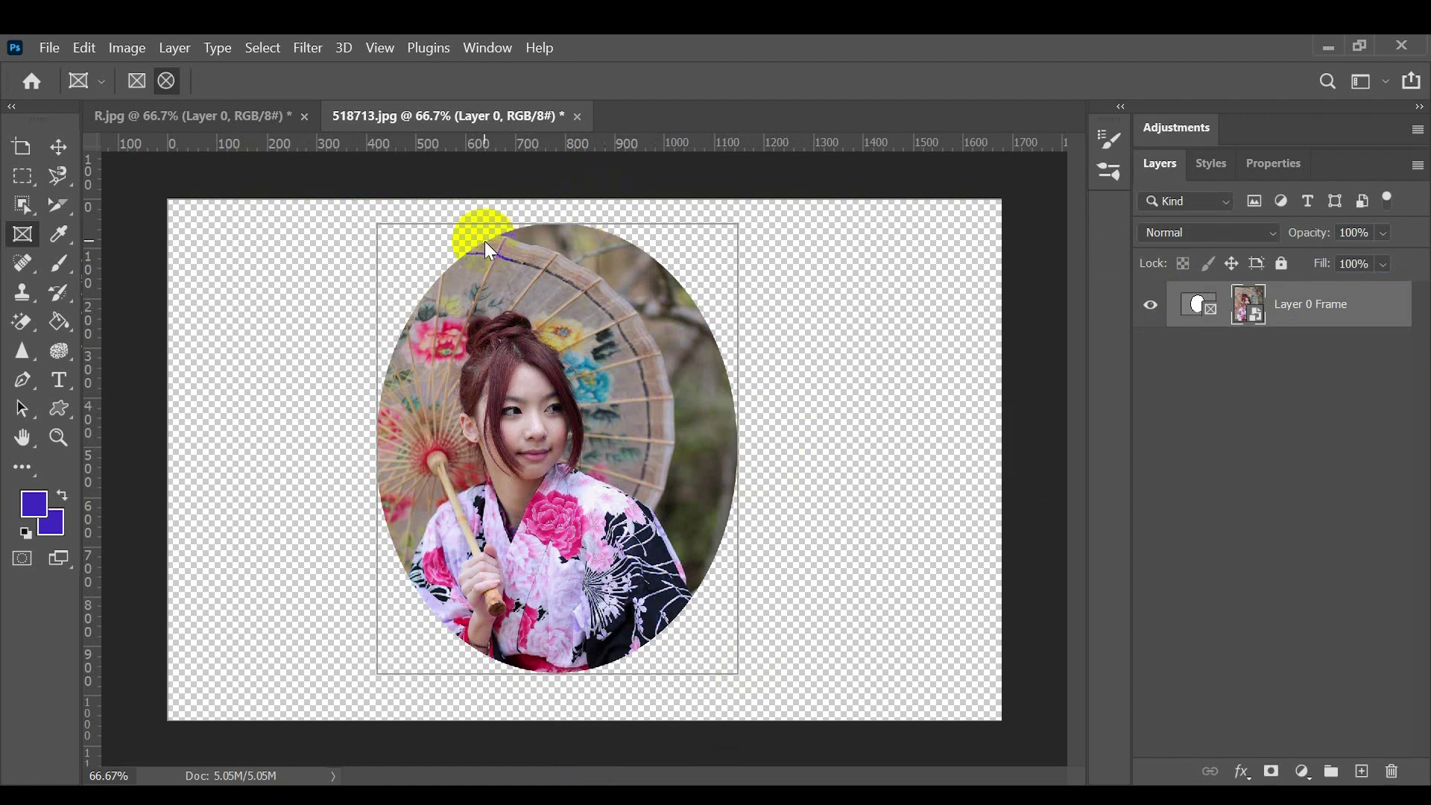
{"action": "left_click", "coordinate": [1009, 432]}
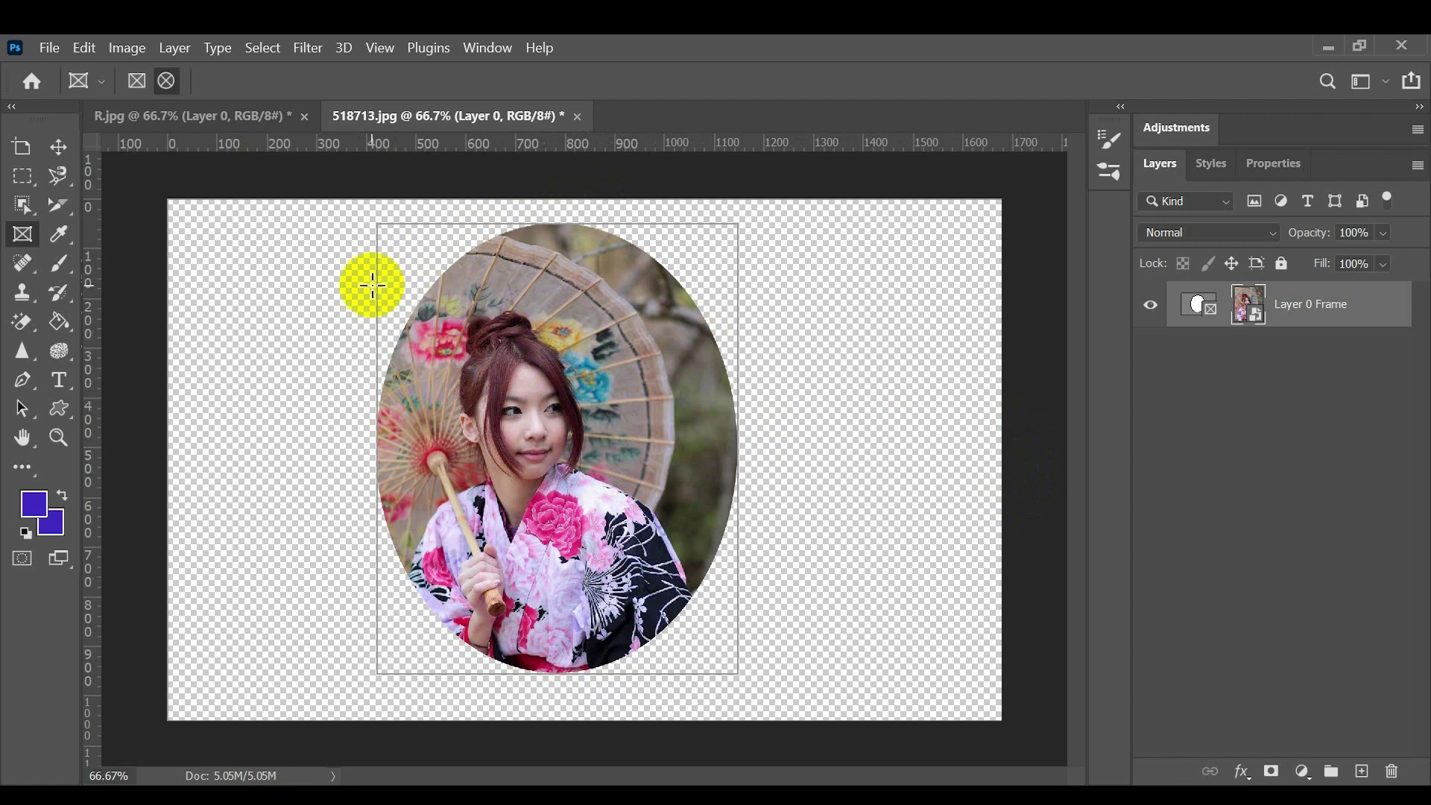
{"action": "key", "text": "ctrl+z"}
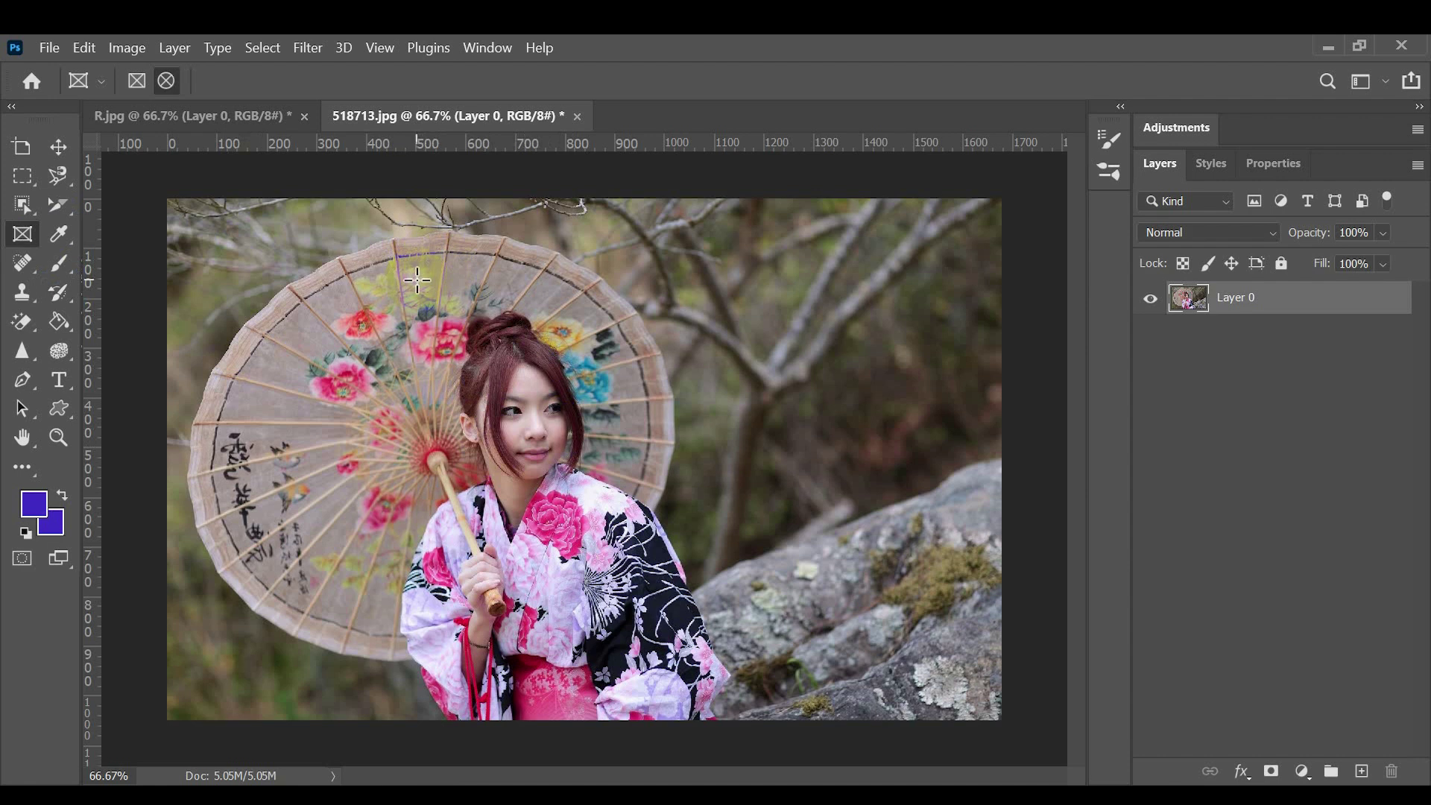
Draw a perfectly circular frame around the woman and part of her umbrella to mask the photo
{"action": "left_click_drag", "start_coordinate": [354, 246], "coordinate": [754, 668]}
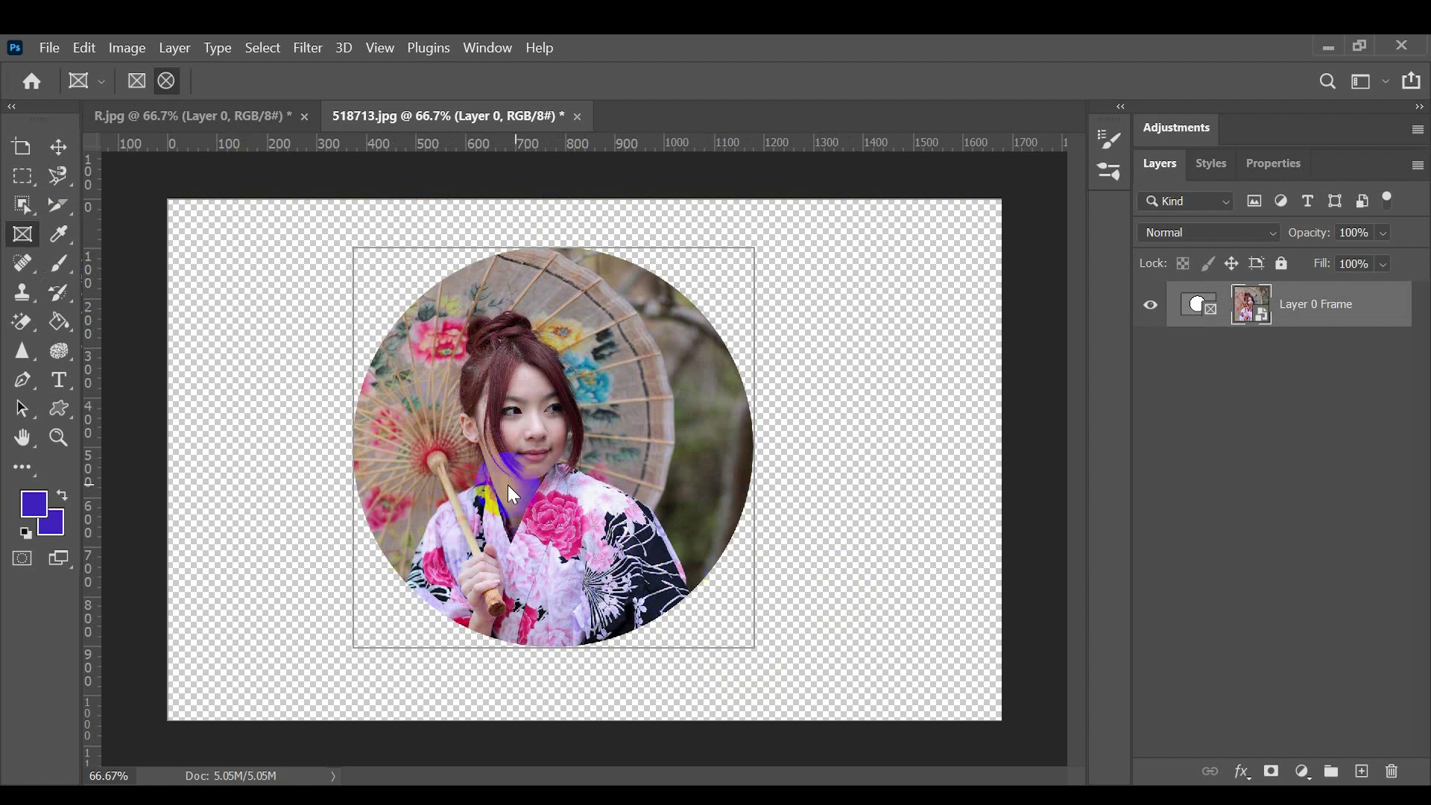
{"action": "left_click", "coordinate": [602, 486]}
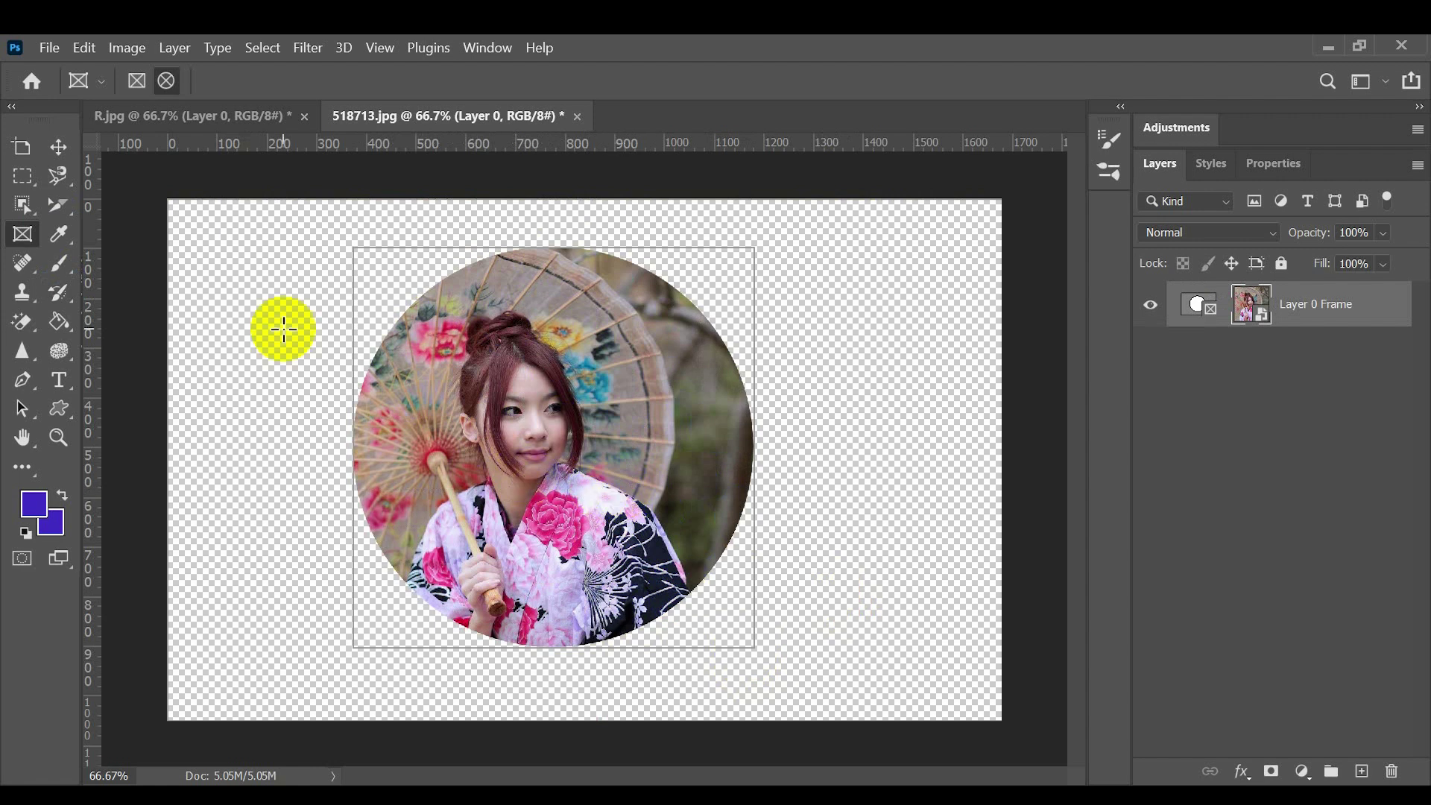
{"action": "mouse_move", "coordinate": [200, 118]}
{"action": "left_mouse_down"}
{"action": "mouse_move", "coordinate": [236, 135]}
{"action": "mouse_move", "coordinate": [127, 64]}
{"action": "mouse_move", "coordinate": [149, 504]}
{"action": "mouse_move", "coordinate": [281, 438]}
{"action": "left_mouse_up"}
{"action": "left_click", "coordinate": [690, 435]}
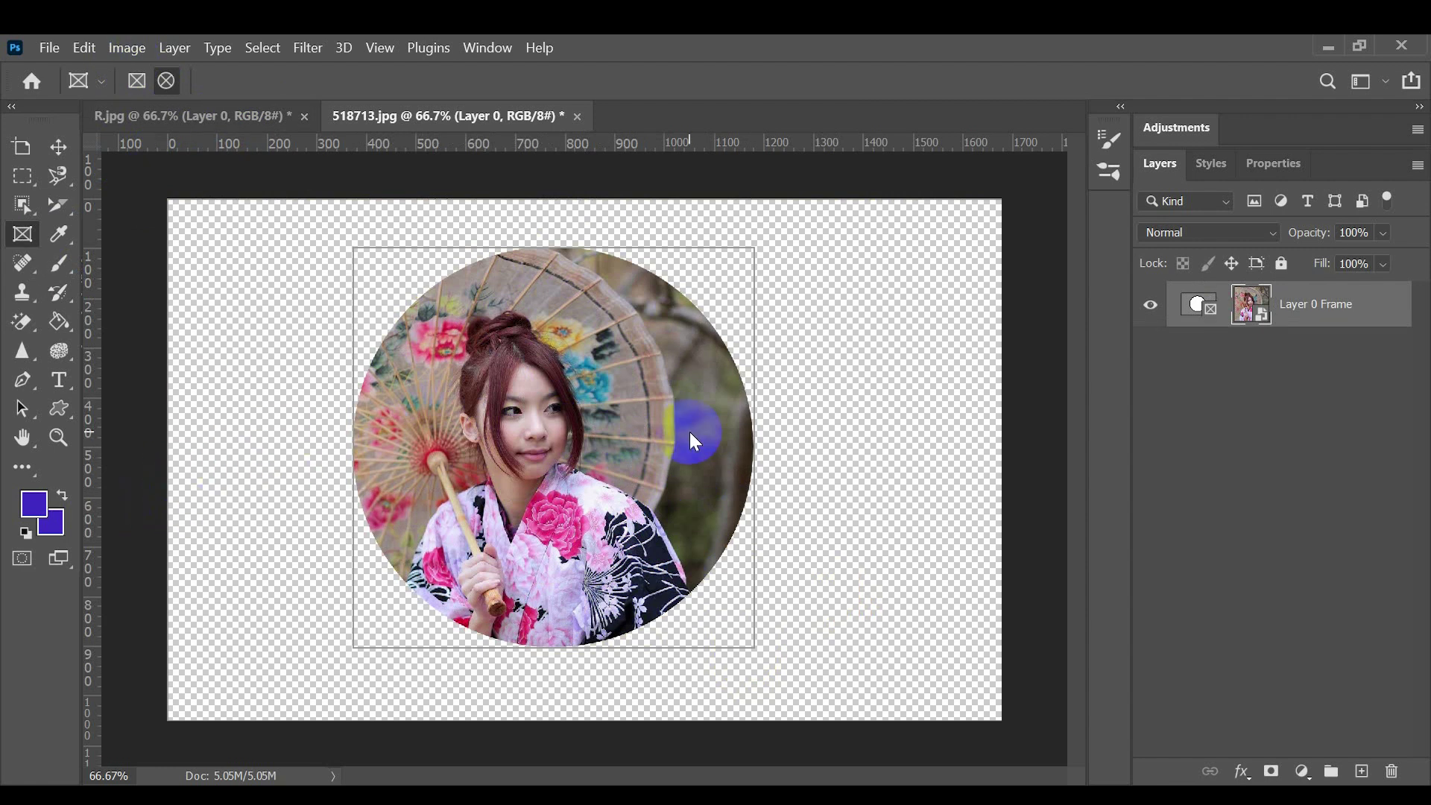